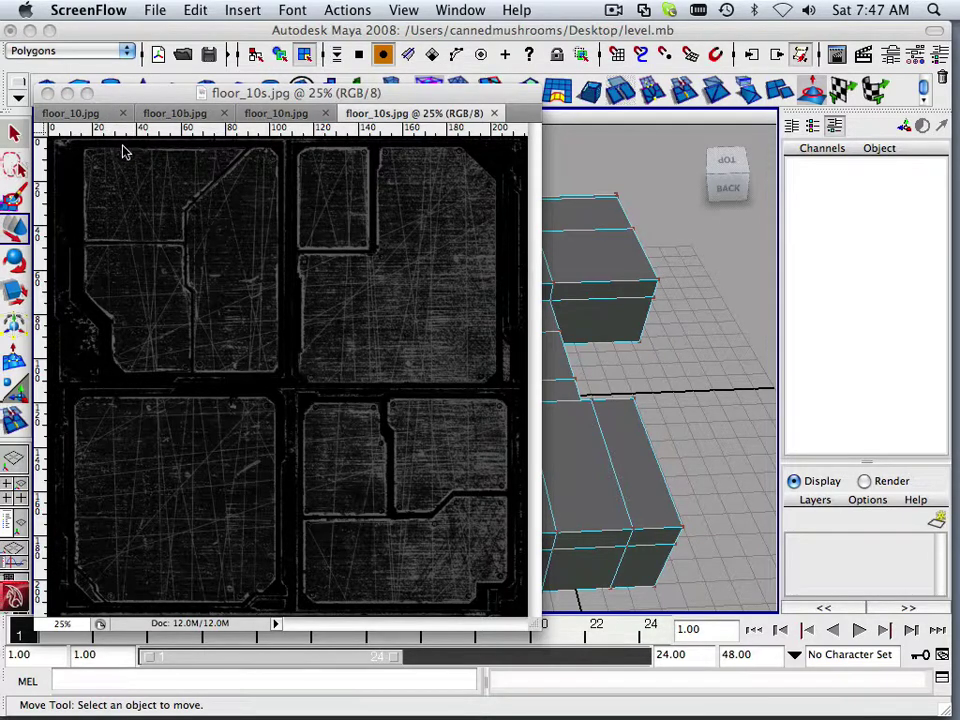
# - Bring Photoshop forward and tile the four open floor texture documents
pyautogui.click(185, 92)
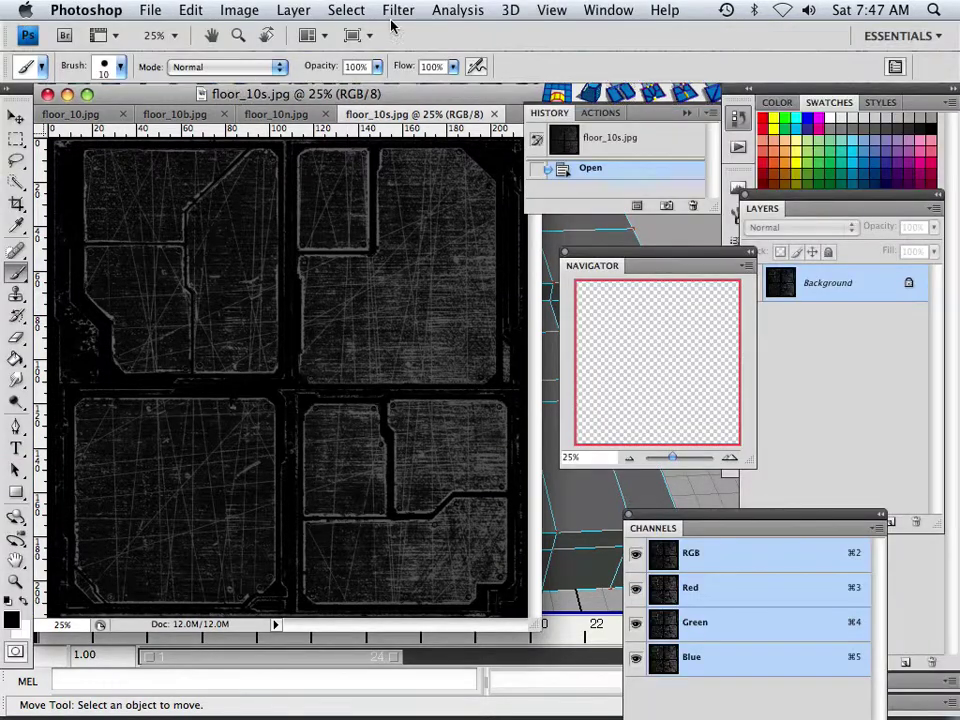
pyautogui.click(610, 11)
pyautogui.moveTo(623, 40)
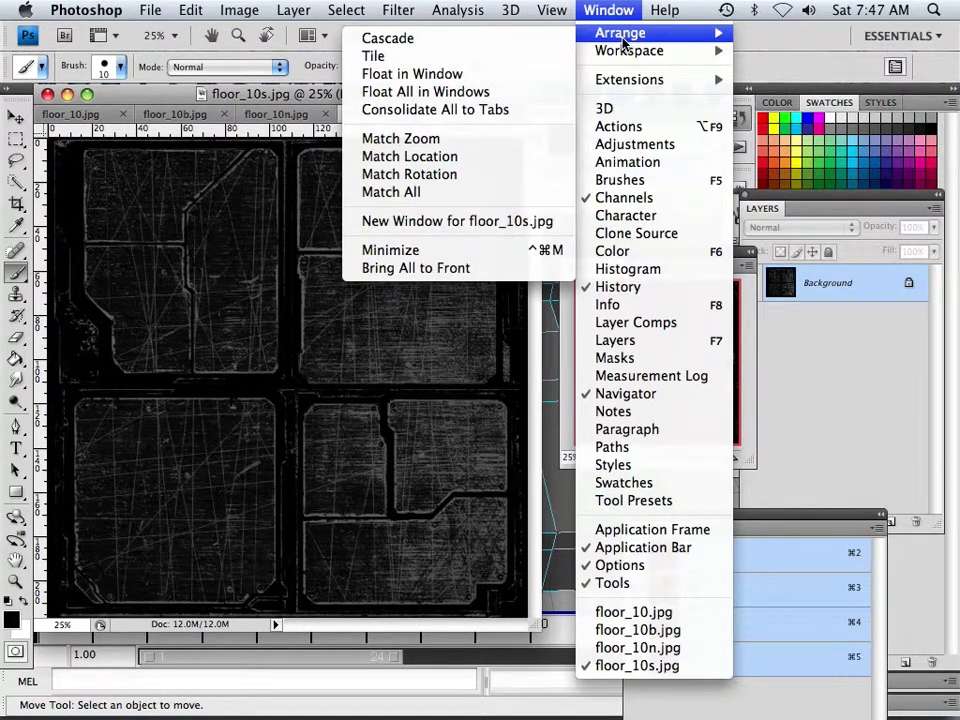
pyautogui.click(531, 60)
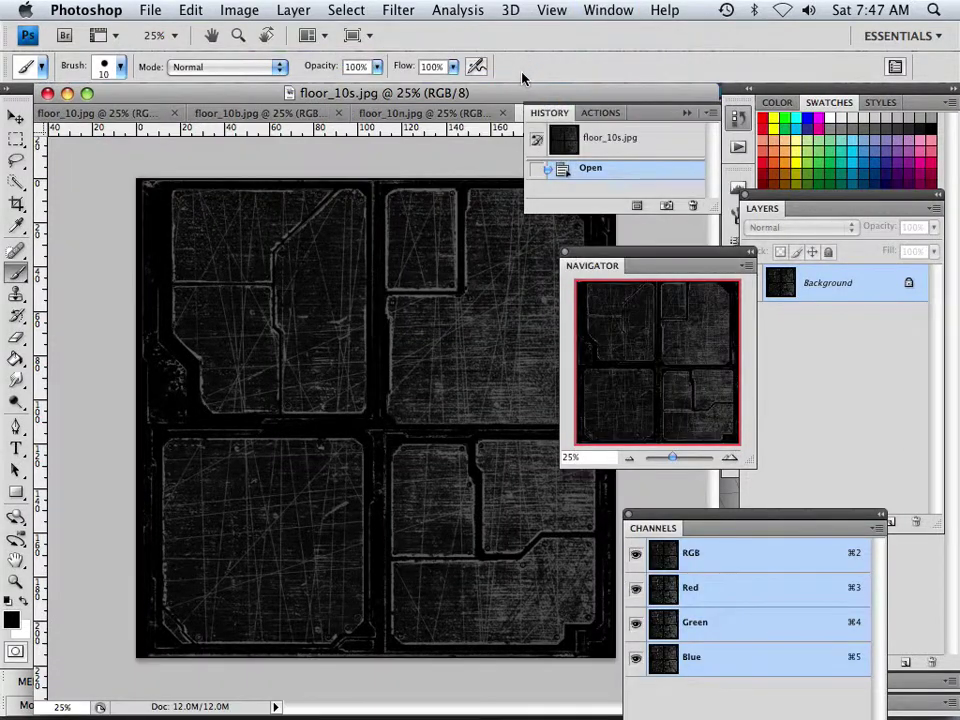
# - Float every document in its own window, then tile the four floating textures again
pyautogui.click(607, 11)
pyautogui.moveTo(604, 35)
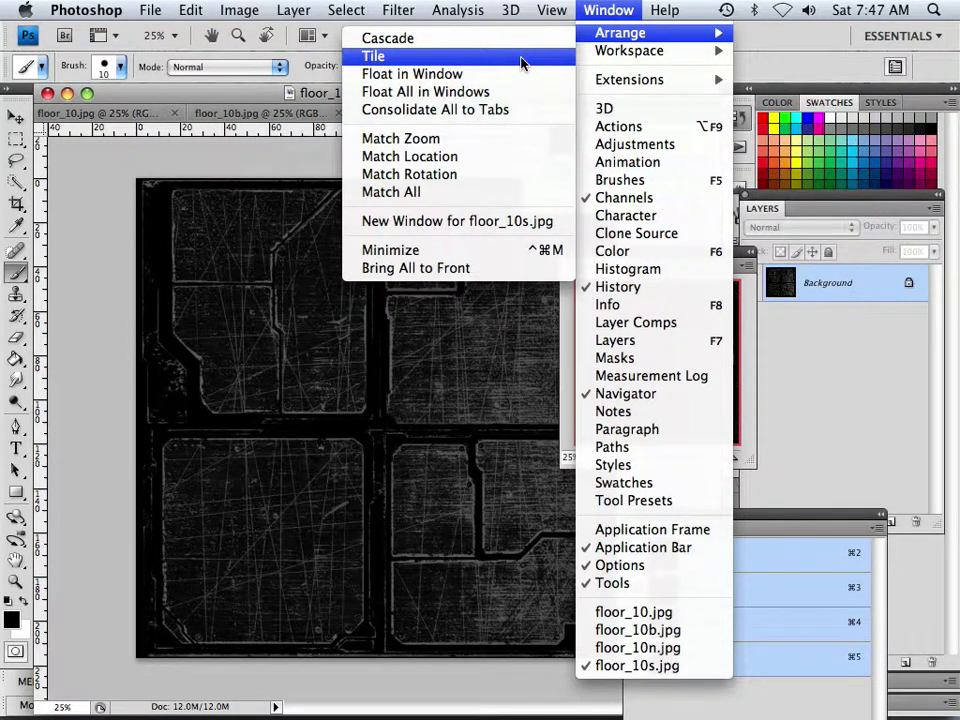
pyautogui.click(548, 91)
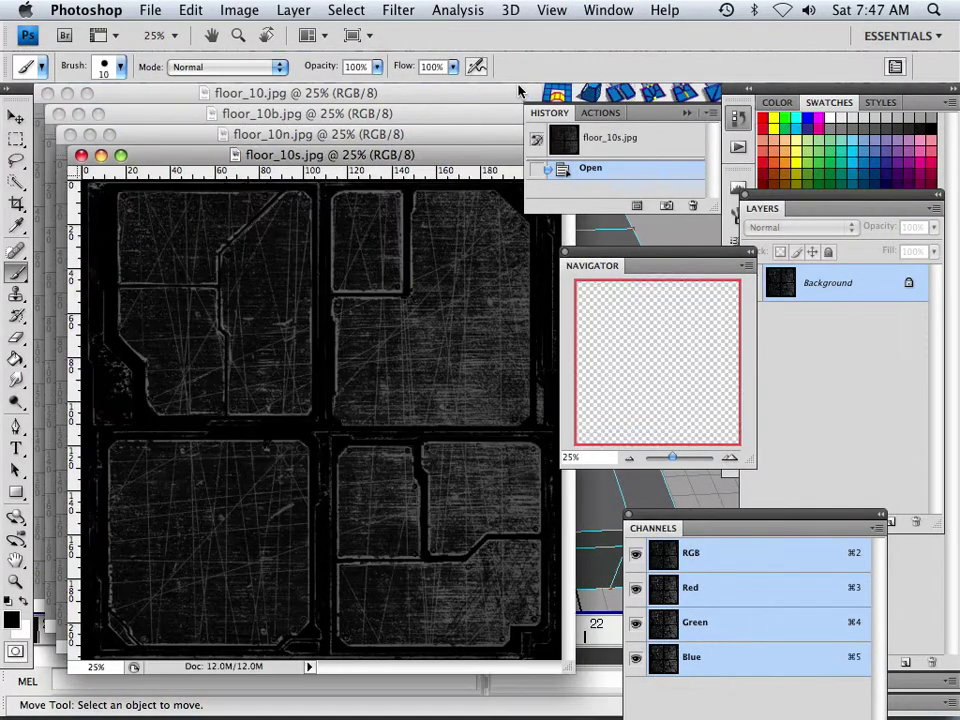
pyautogui.click(606, 10)
pyautogui.moveTo(552, 10)
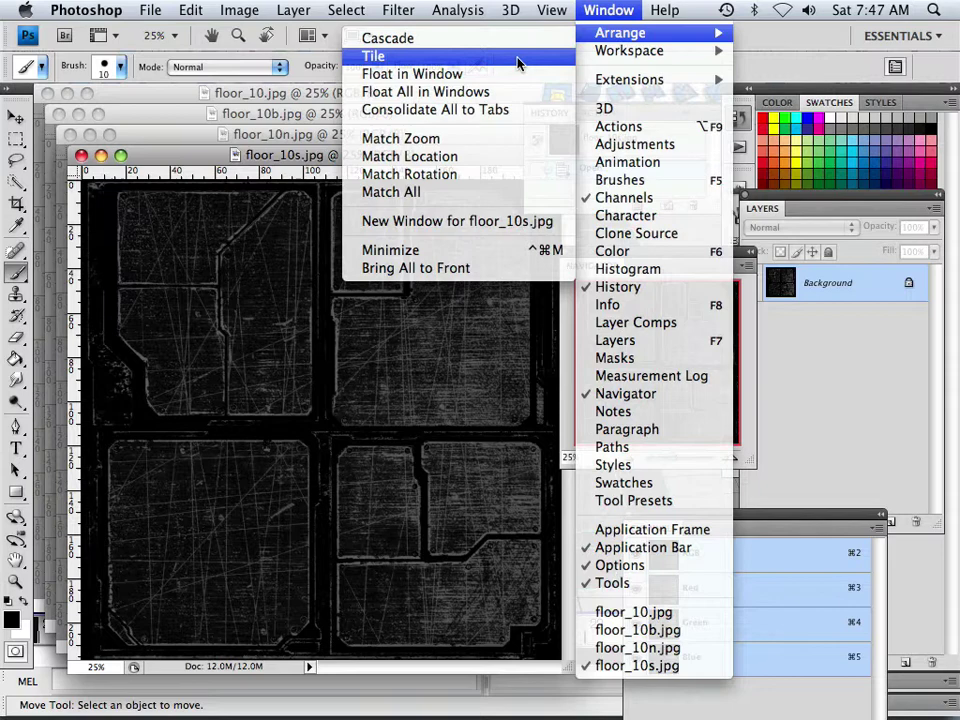
pyautogui.click(517, 58)
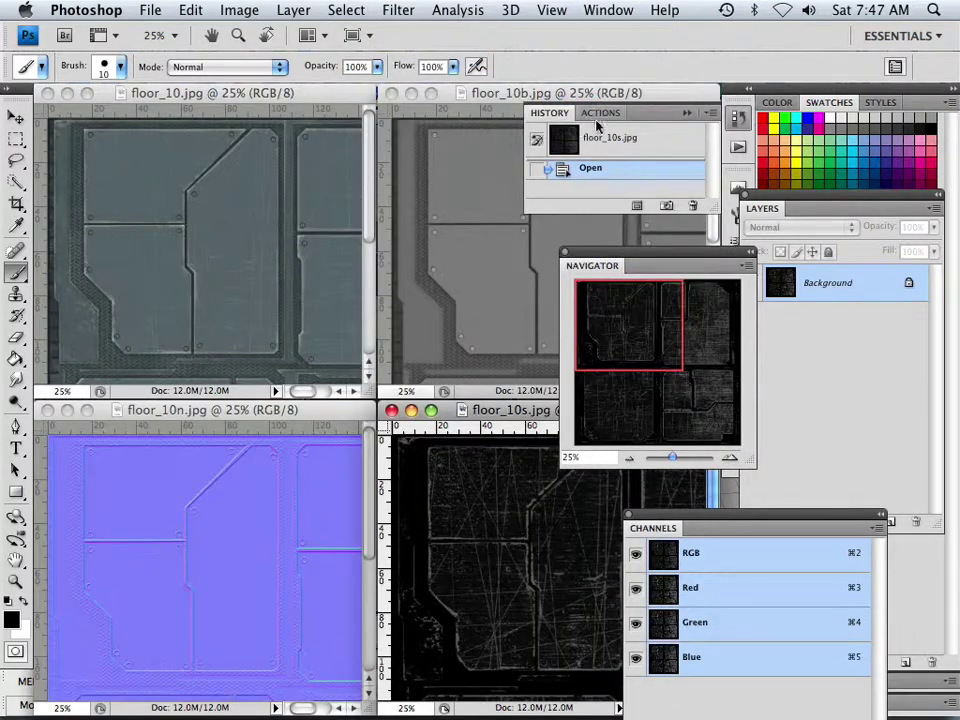
# - Switch Photoshop to the Essentials (Default) workspace with Color, Adjustments and Layers panels
pyautogui.click(588, 17)
pyautogui.moveTo(630, 50)
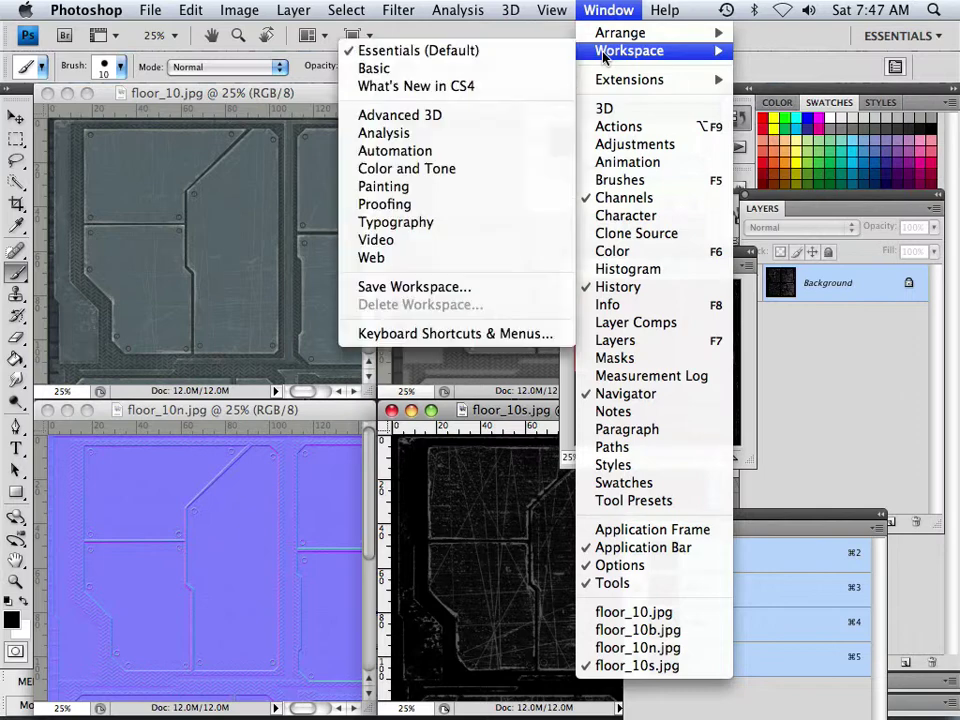
pyautogui.click(512, 60)
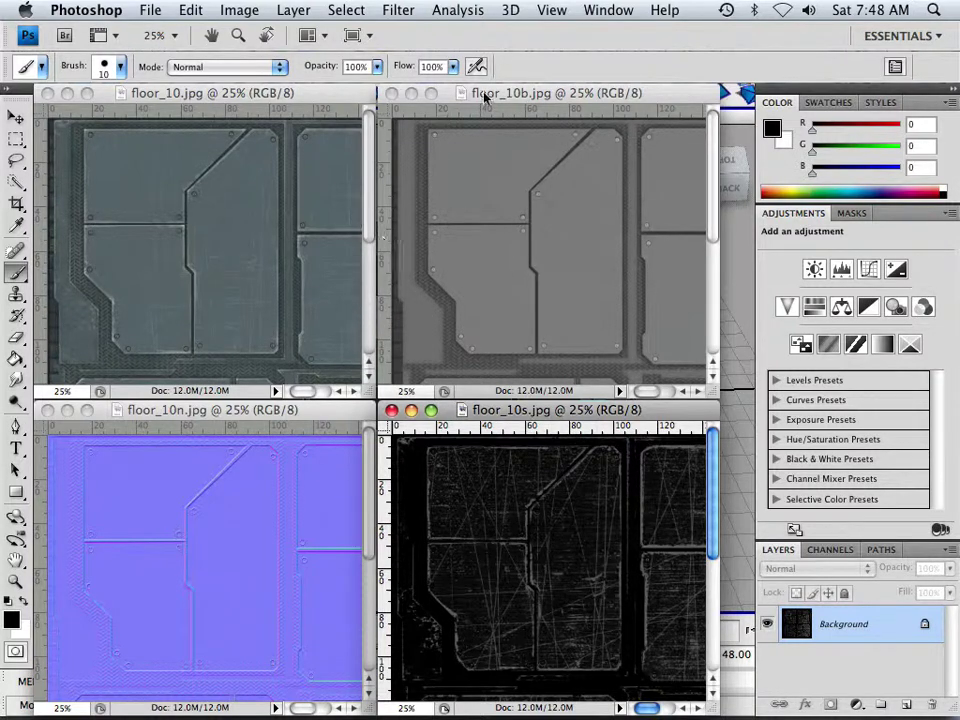
# - Make floor_10 active and zoom in and out to inspect it
pyautogui.keyDown('alt'); pyautogui.scroll(3, 228, 281); pyautogui.keyUp('alt')
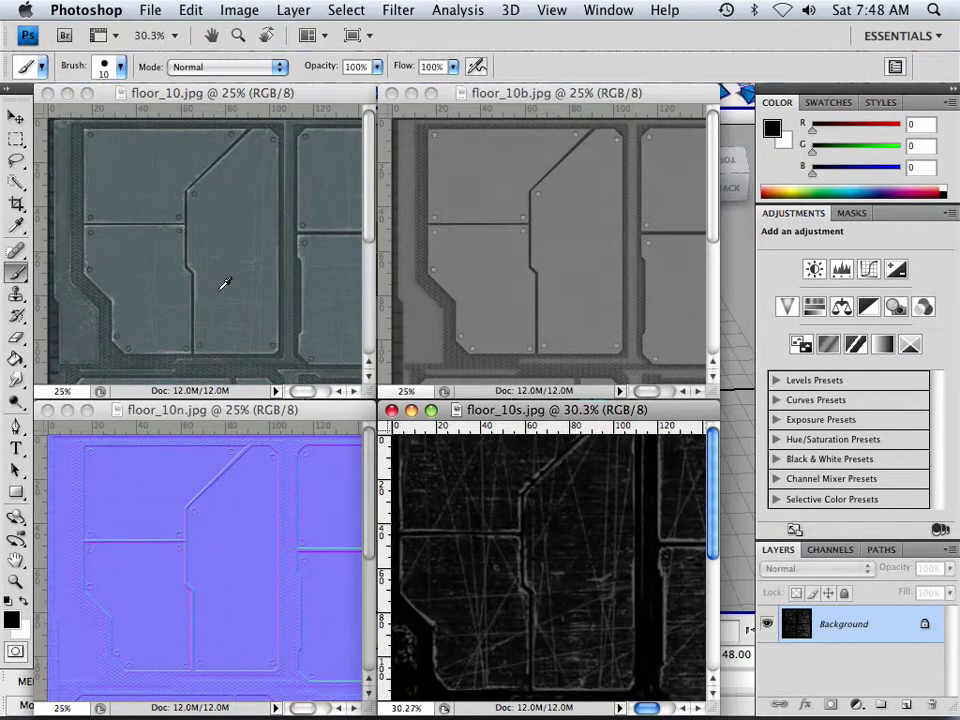
pyautogui.click(225, 270)
pyautogui.keyDown('alt'); pyautogui.scroll(5, 228, 262); pyautogui.keyUp('alt')
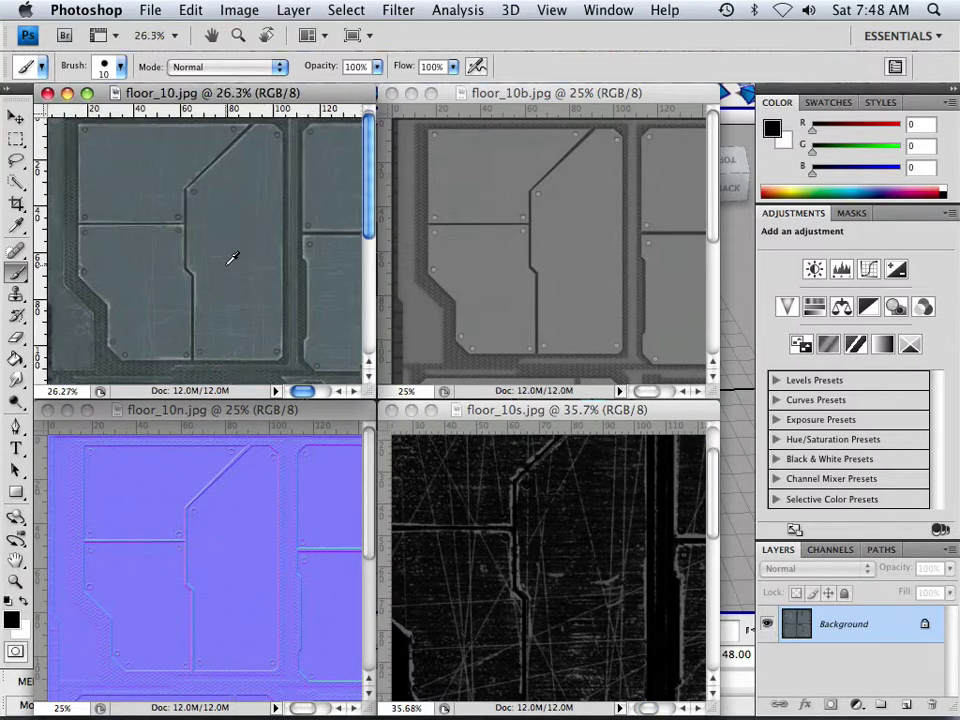
pyautogui.keyDown('alt'); pyautogui.scroll(3, 230, 262); pyautogui.keyUp('alt')
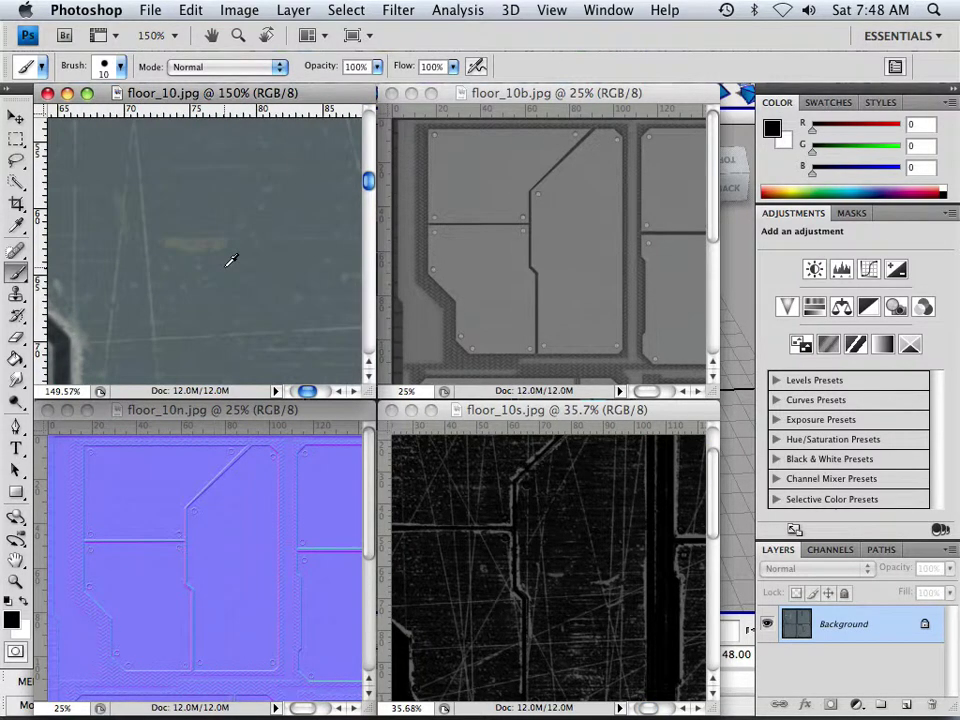
pyautogui.keyDown('alt'); pyautogui.scroll(2, 226, 265); pyautogui.keyUp('alt')
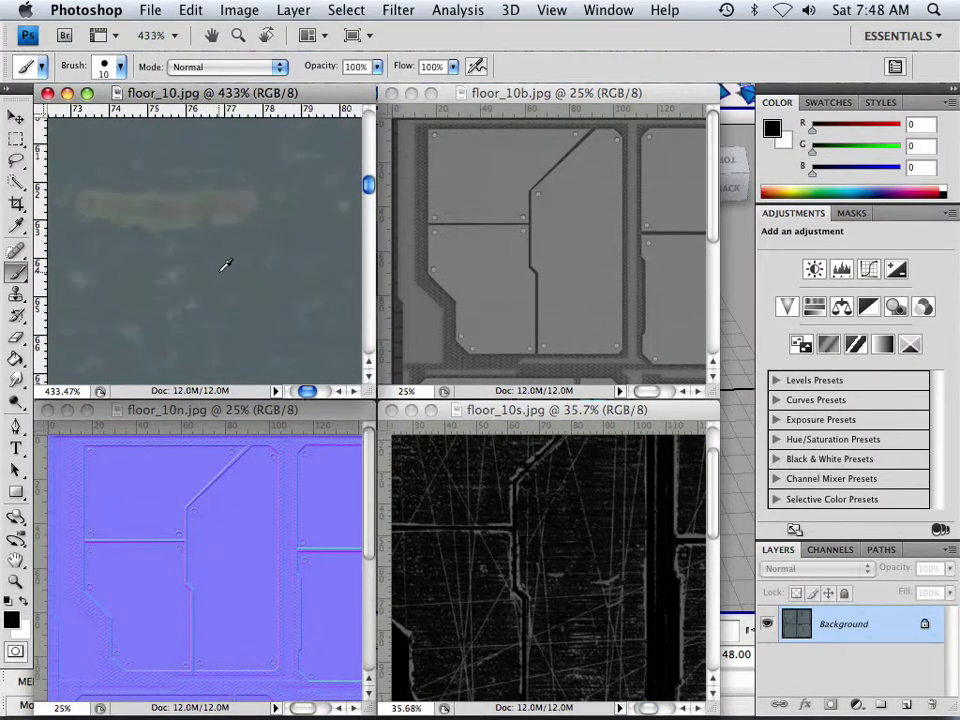
pyautogui.keyDown('alt'); pyautogui.scroll(-1, 226, 265); pyautogui.keyUp('alt')
pyautogui.keyDown('alt'); pyautogui.scroll(2, 226, 265); pyautogui.keyUp('alt')
pyautogui.keyDown('alt'); pyautogui.scroll(-4, 226, 265); pyautogui.keyUp('alt')
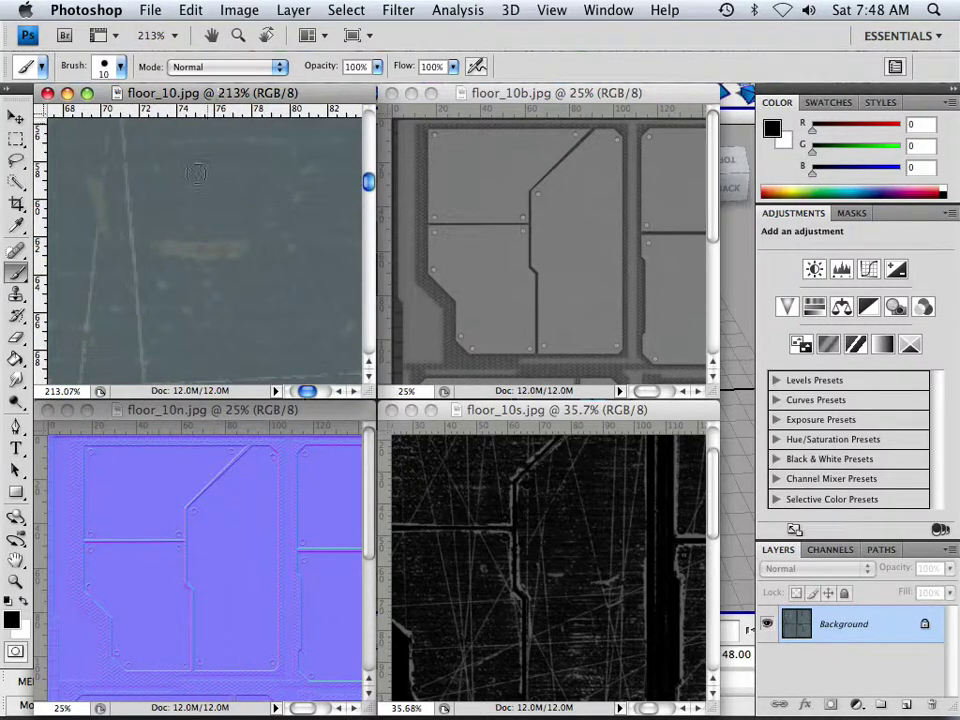
pyautogui.keyDown('alt'); pyautogui.scroll(1, 160, 245); pyautogui.keyUp('alt')
pyautogui.keyDown('alt'); pyautogui.scroll(2, 160, 245); pyautogui.keyUp('alt')
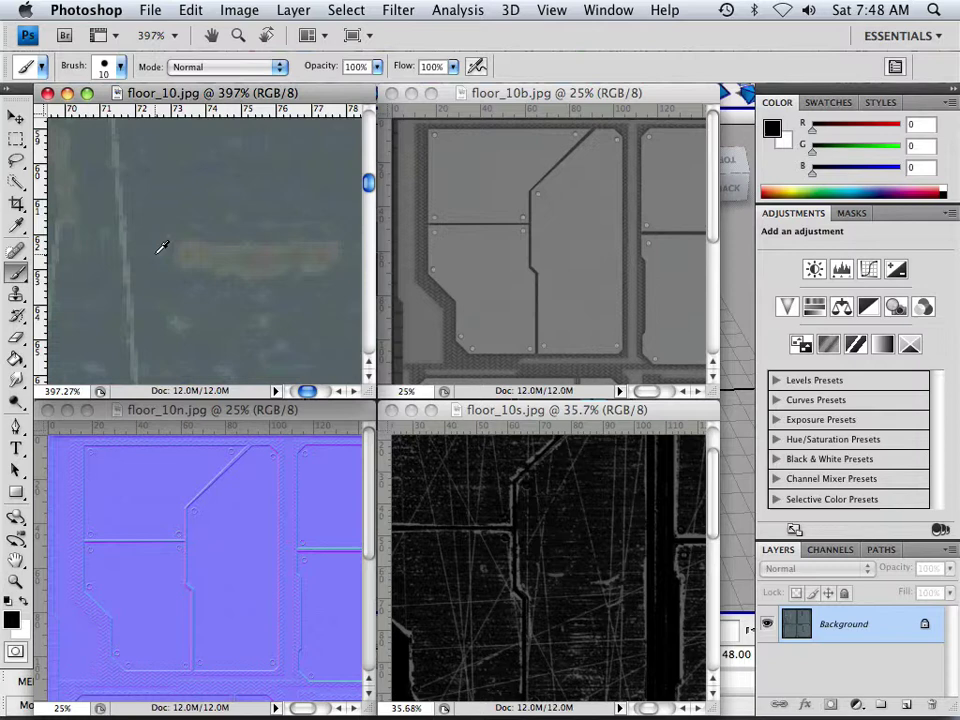
pyautogui.keyDown('alt'); pyautogui.scroll(-3, 160, 245); pyautogui.keyUp('alt')
pyautogui.keyDown('alt'); pyautogui.scroll(4, 505, 263); pyautogui.keyUp('alt')
# - Make floor_10b active and zoom in and out to inspect it
pyautogui.click(495, 262)
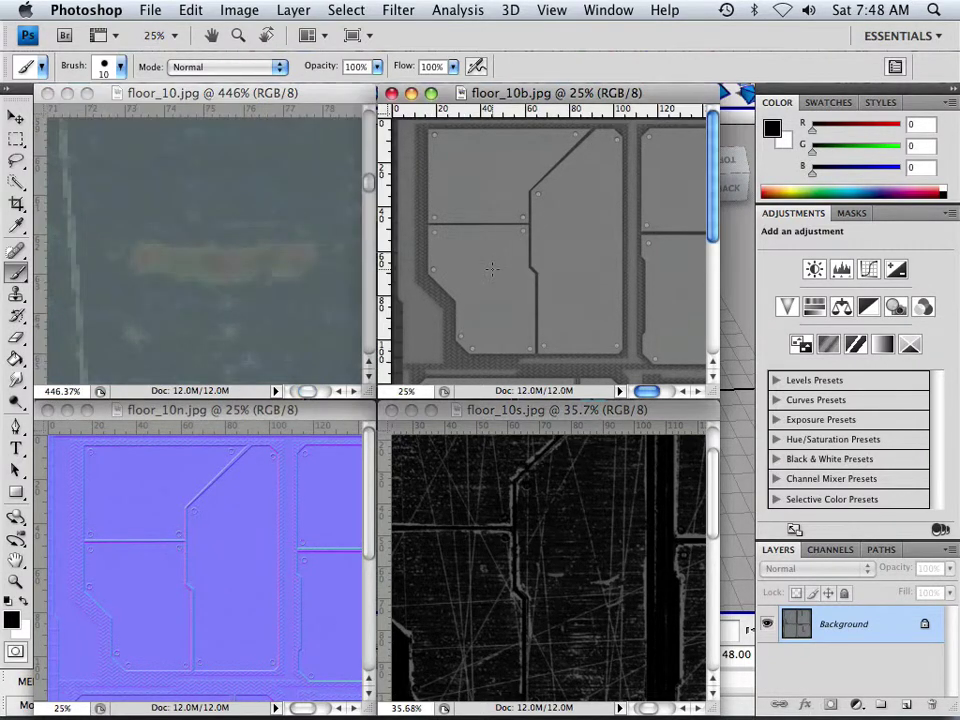
pyautogui.keyDown('alt'); pyautogui.scroll(6, 495, 259); pyautogui.keyUp('alt')
pyautogui.keyDown('alt'); pyautogui.scroll(4, 496, 258); pyautogui.keyUp('alt')
pyautogui.keyDown('alt'); pyautogui.scroll(-3, 496, 258); pyautogui.keyUp('alt')
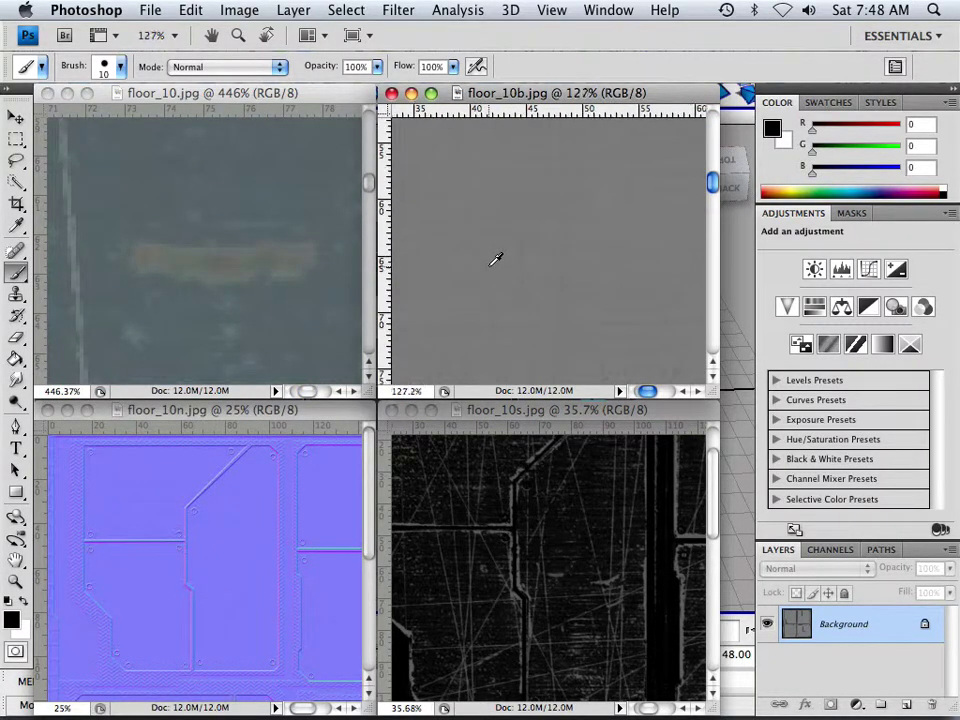
pyautogui.keyDown('alt'); pyautogui.scroll(1, 309, 484); pyautogui.keyUp('alt')
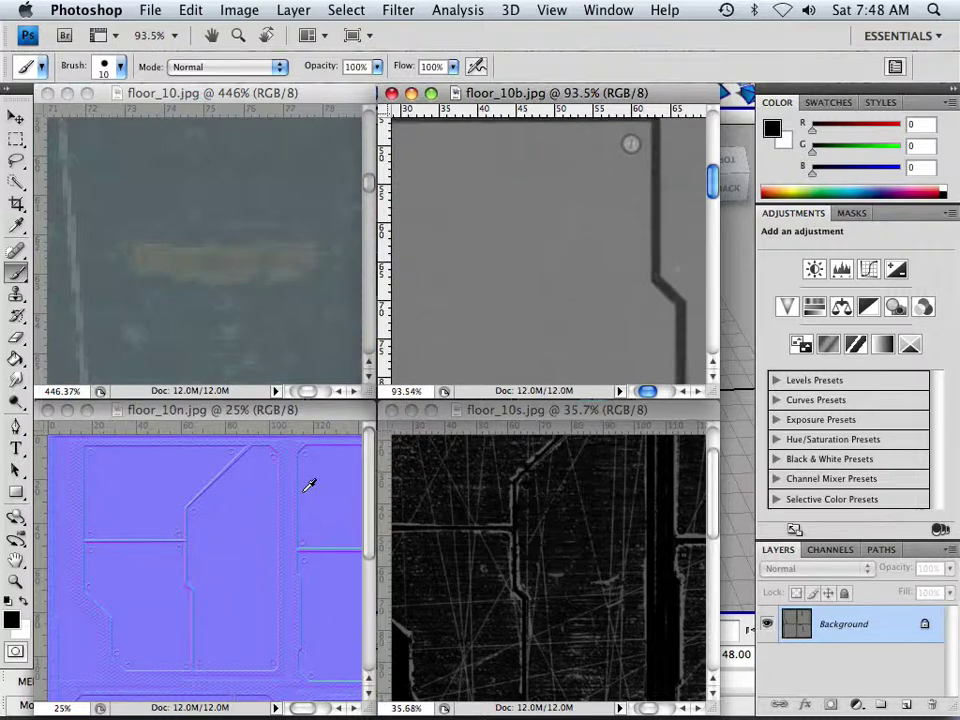
pyautogui.keyDown('alt'); pyautogui.scroll(-1, 312, 483); pyautogui.keyUp('alt')
# - Sample the normal map blue (129, 128, 255) from floor_10n as foreground colour
pyautogui.keyDown('alt'); pyautogui.click(309, 483); pyautogui.keyUp('alt')
pyautogui.keyDown('alt'); pyautogui.scroll(-1, 310, 483); pyautogui.keyUp('alt')
pyautogui.keyDown('alt'); pyautogui.scroll(3, 312, 476); pyautogui.keyUp('alt')
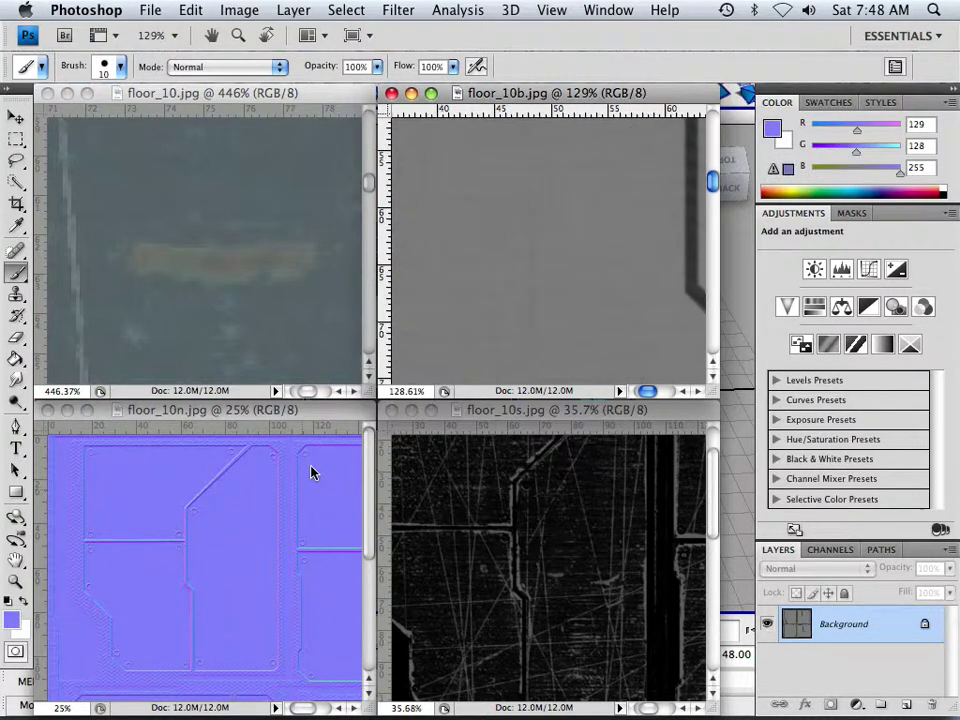
pyautogui.click(236, 10)
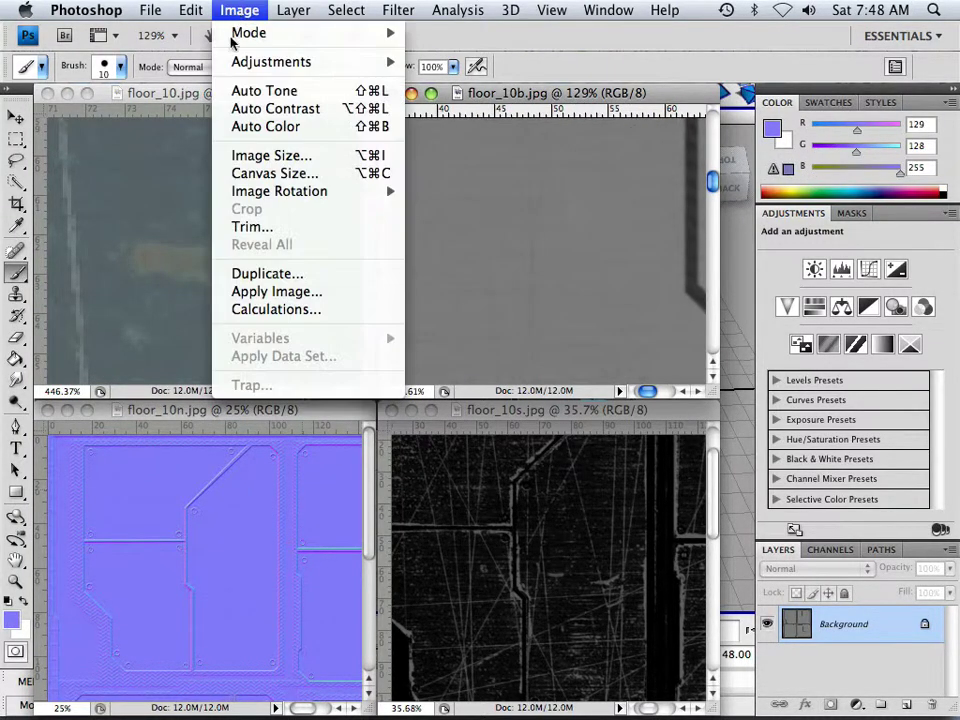
pyautogui.click(265, 155)
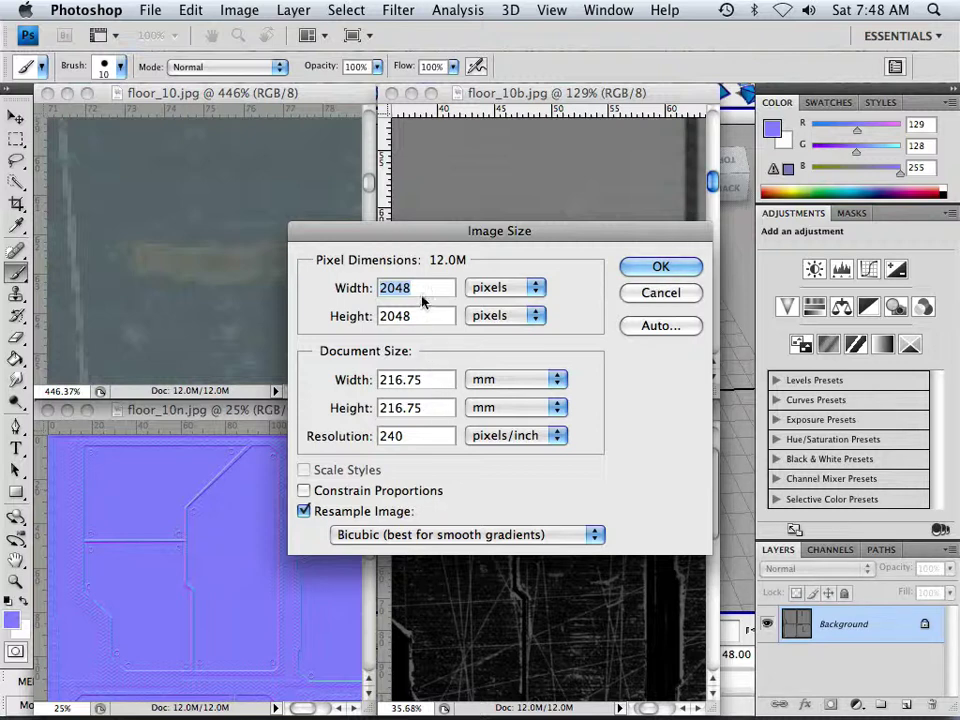
pyautogui.press('Tab')
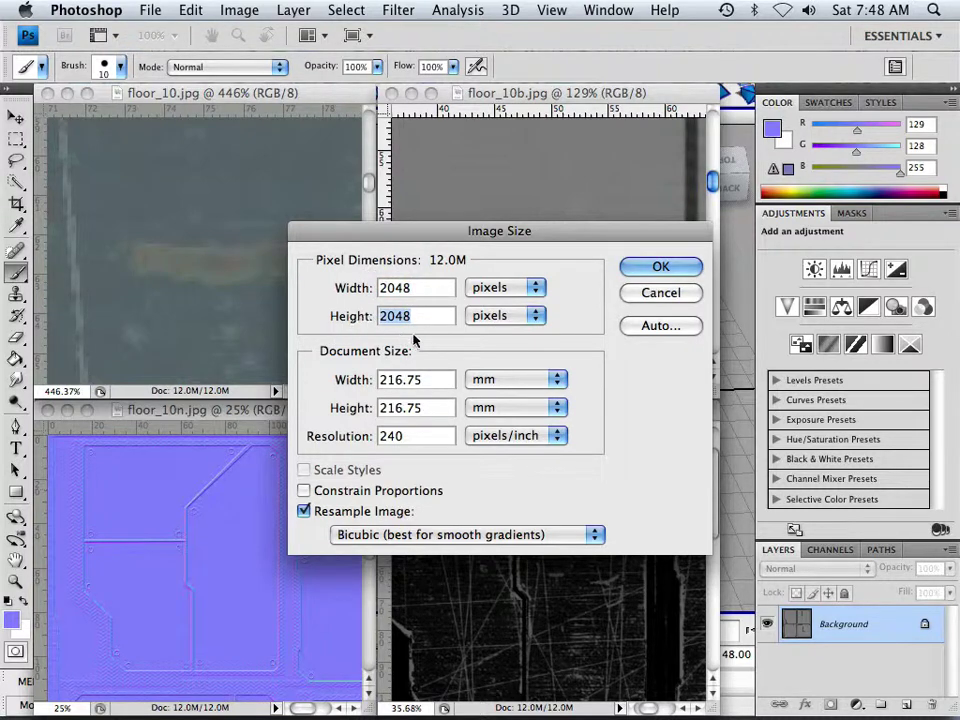
pyautogui.doubleClick(412, 436)
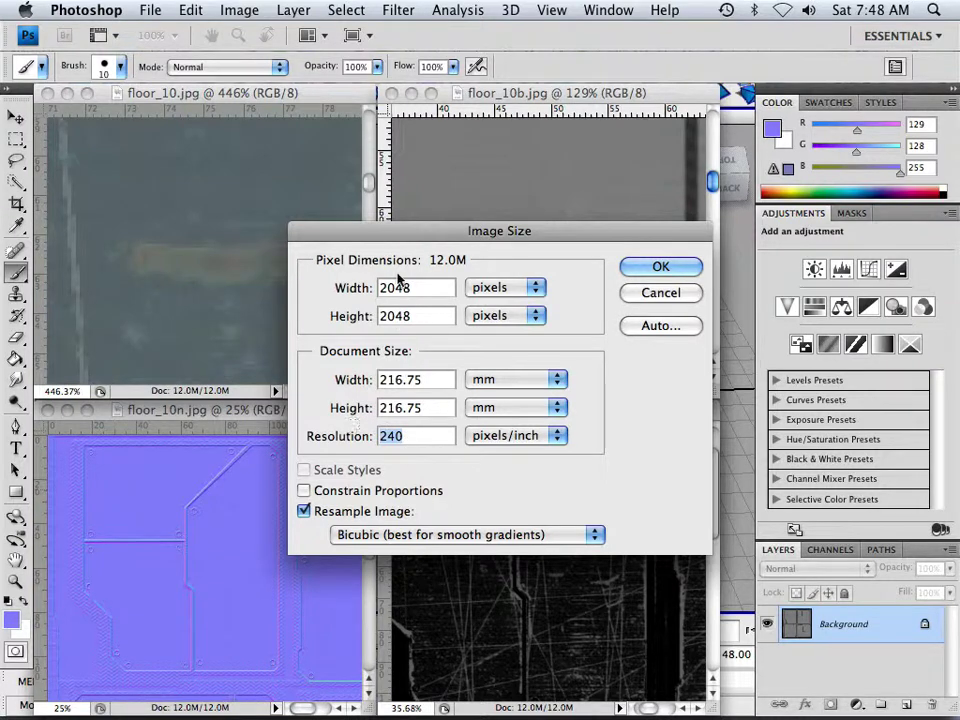
pyautogui.click(658, 294)
# - Scroll-zoom across the tiled floor_10, floor_10b, floor_10n and floor_10s textures to inspect them
pyautogui.keyDown('alt'); pyautogui.scroll(1, 460, 268); pyautogui.keyUp('alt')
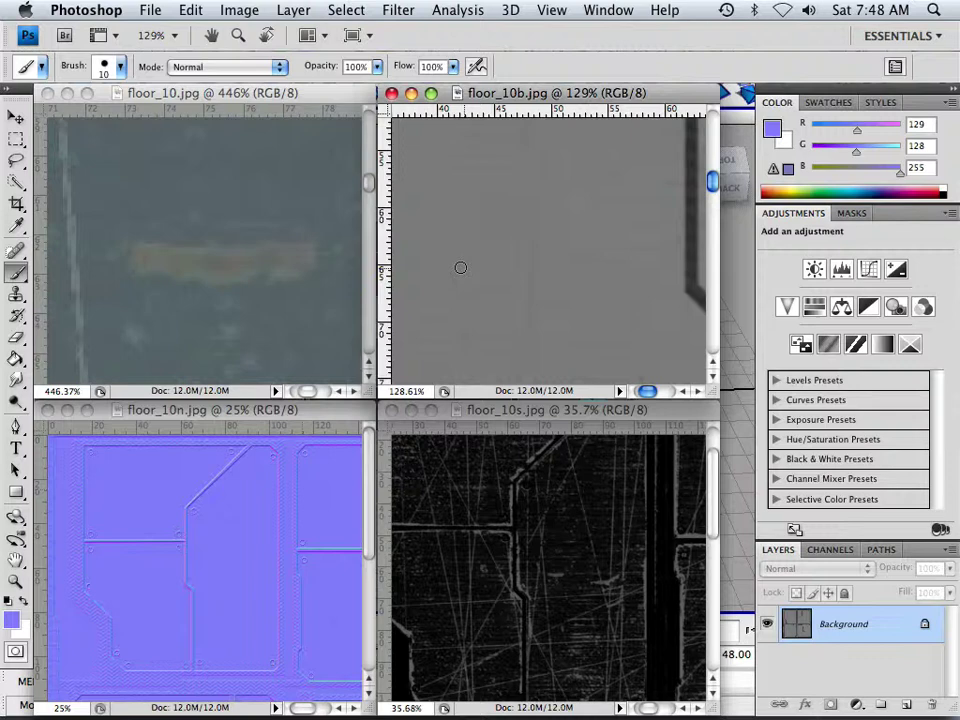
pyautogui.keyDown('alt'); pyautogui.scroll(-6, 450, 285); pyautogui.keyUp('alt')
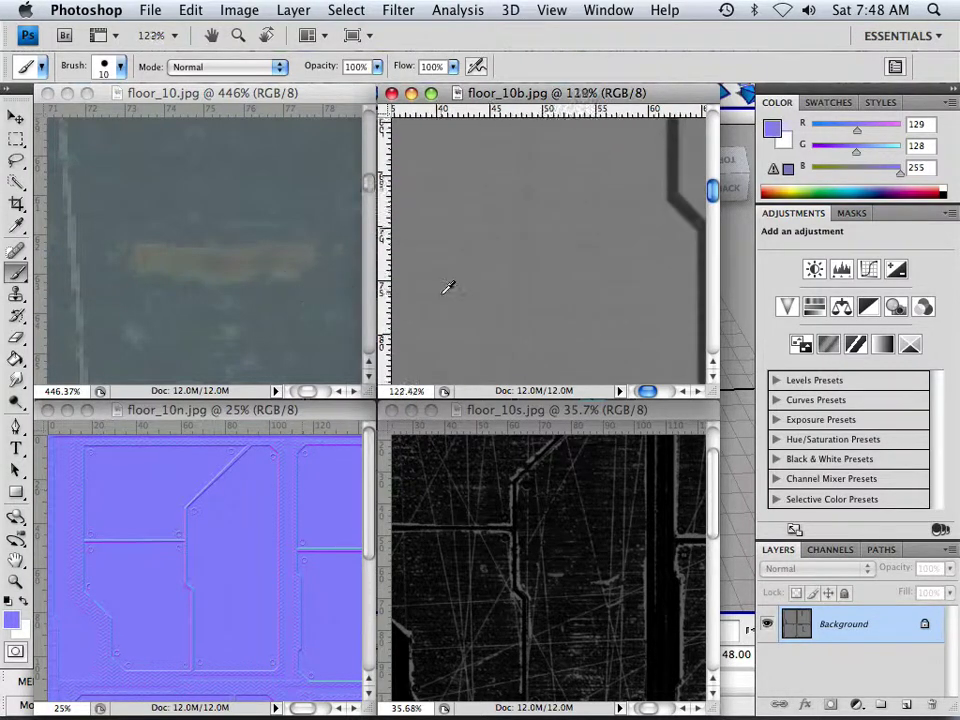
pyautogui.keyDown('alt'); pyautogui.scroll(-2, 464, 296); pyautogui.keyUp('alt')
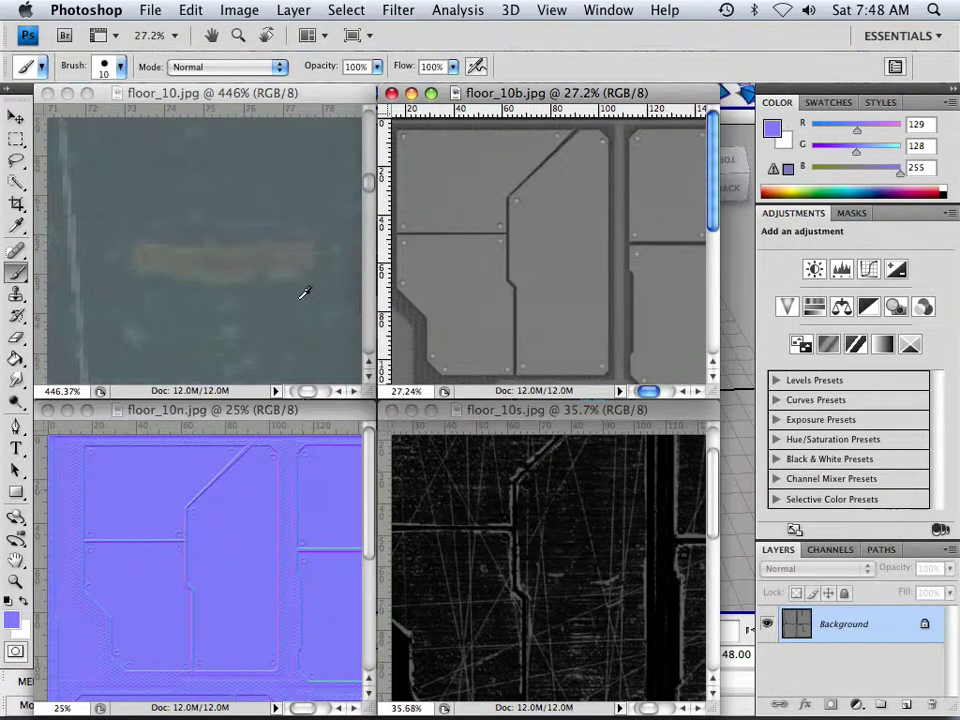
pyautogui.scroll(-2, 297, 305)
pyautogui.keyDown('alt'); pyautogui.scroll(-1, 297, 306); pyautogui.keyUp('alt')
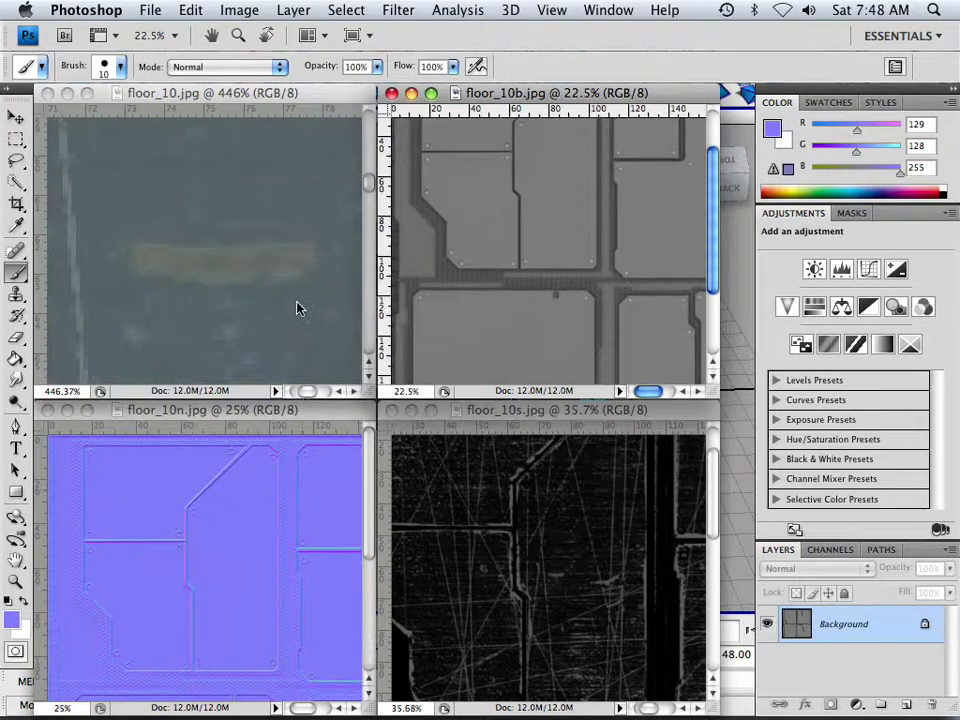
pyautogui.scroll(-2, 297, 308)
pyautogui.scroll(-1, 297, 307)
pyautogui.keyDown('alt'); pyautogui.scroll(-1, 302, 297); pyautogui.keyUp('alt')
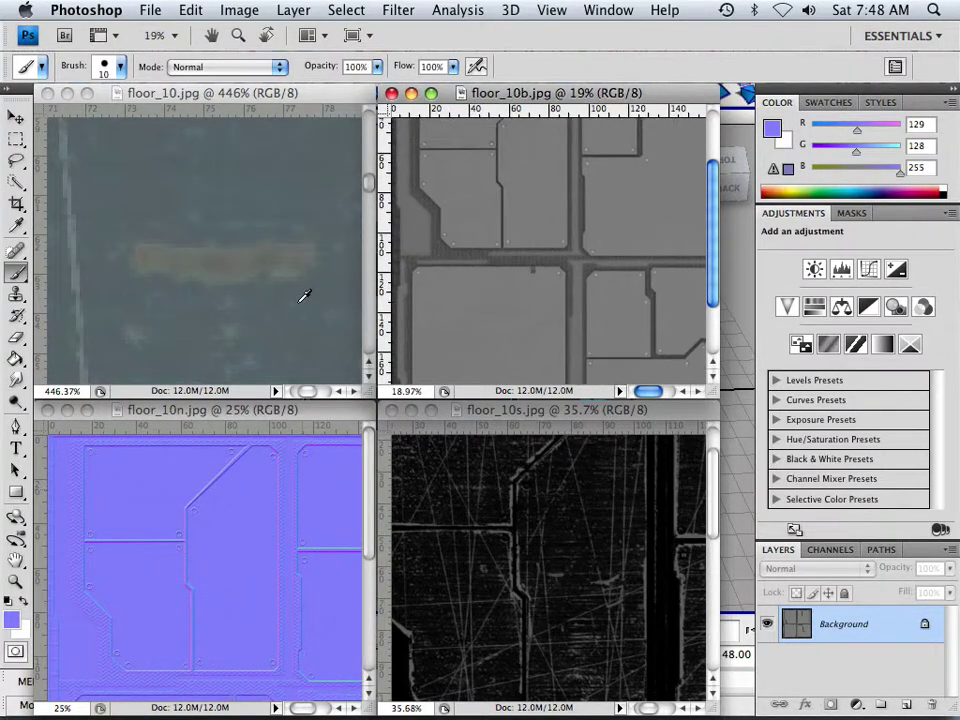
pyautogui.keyDown('alt'); pyautogui.scroll(2, 304, 296); pyautogui.keyUp('alt')
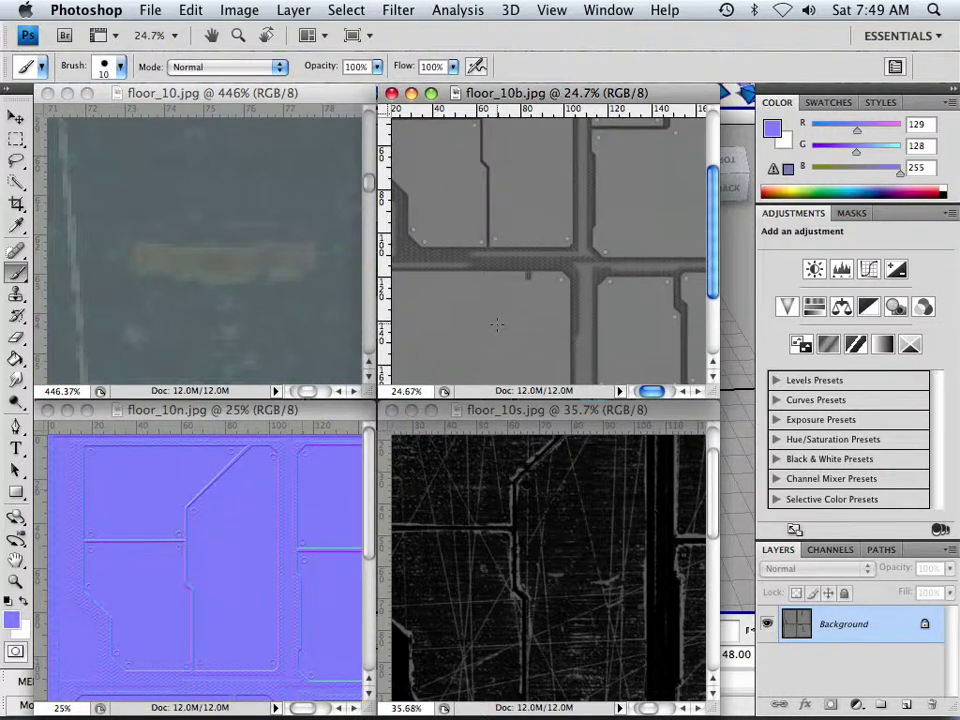
pyautogui.keyDown('alt'); pyautogui.scroll(-1, 492, 330); pyautogui.keyUp('alt')
pyautogui.keyDown('alt'); pyautogui.scroll(-2, 492, 330); pyautogui.keyUp('alt')
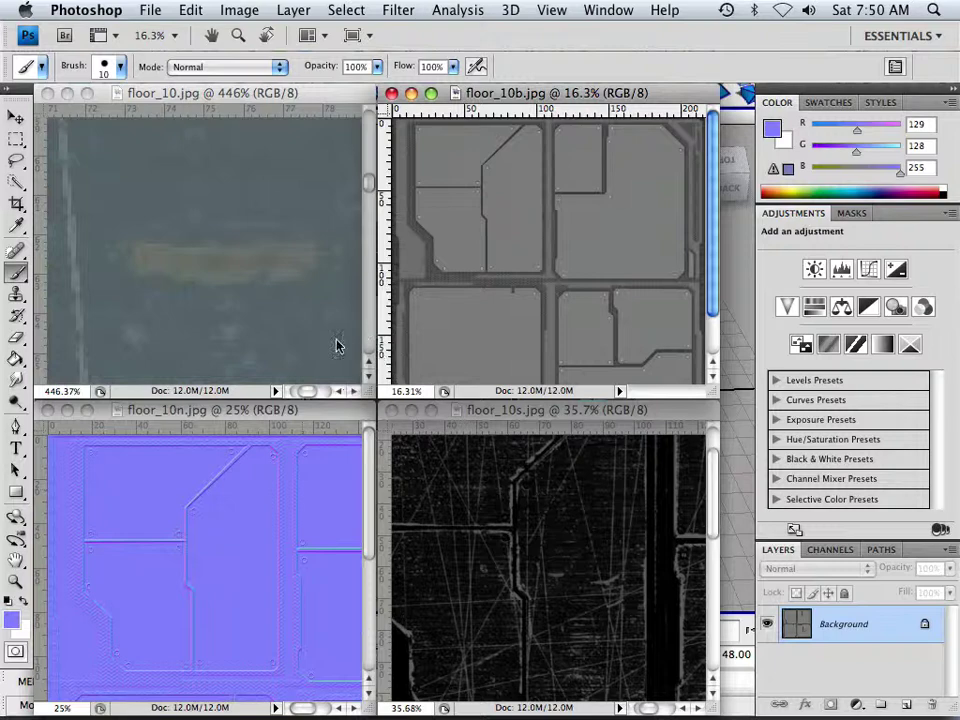
# - Create a new U.S. Paper document with a resolution of 72 ppi
pyautogui.click(150, 10)
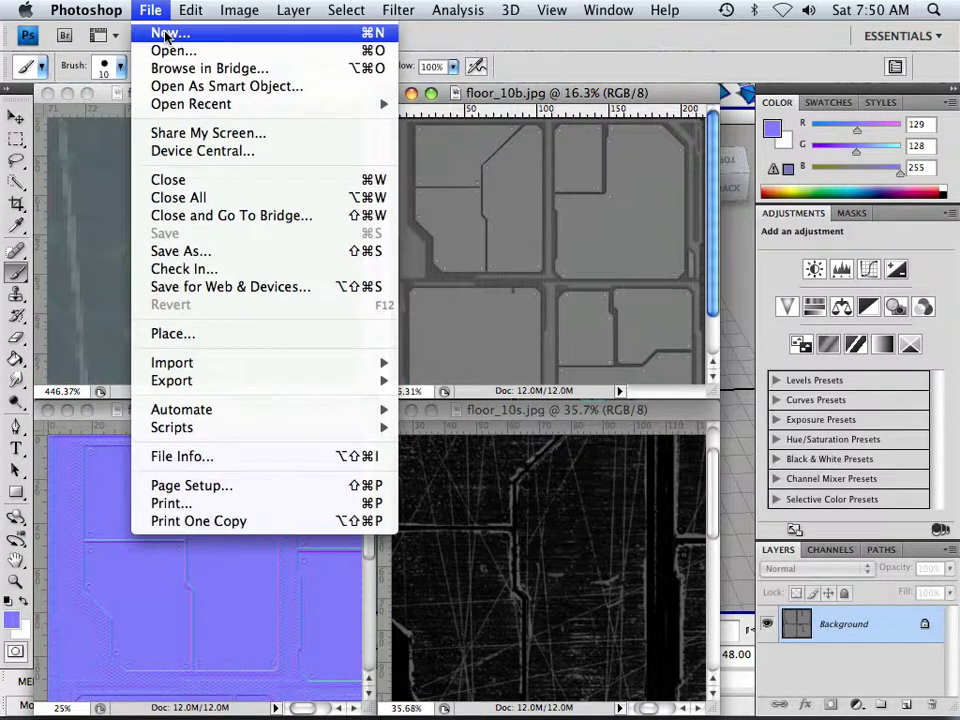
pyautogui.click(167, 35)
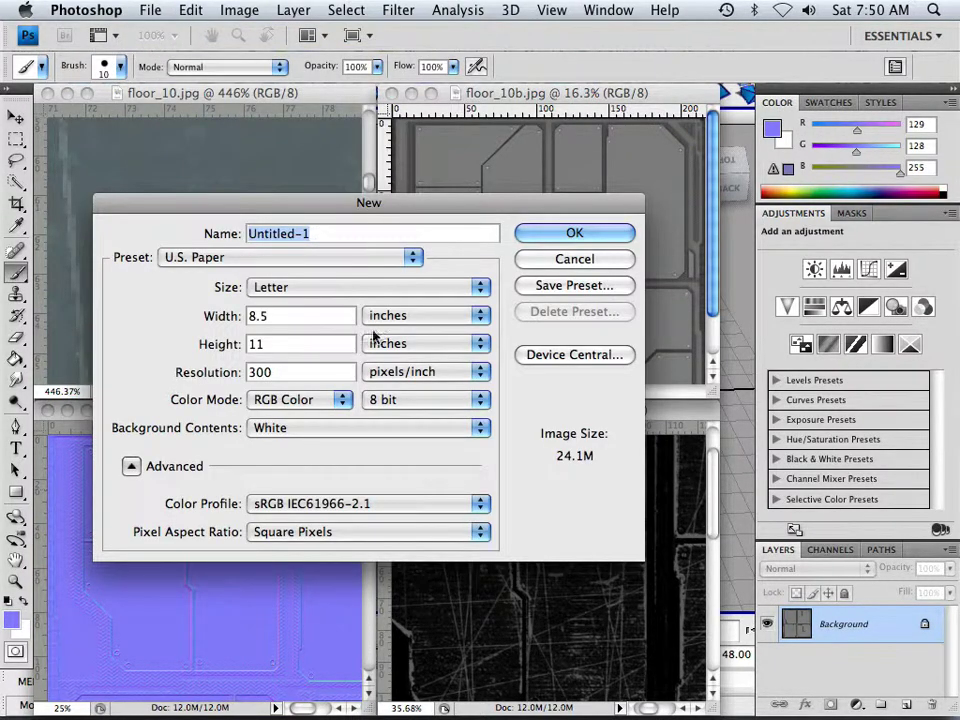
pyautogui.click(336, 256)
pyautogui.click(336, 256)
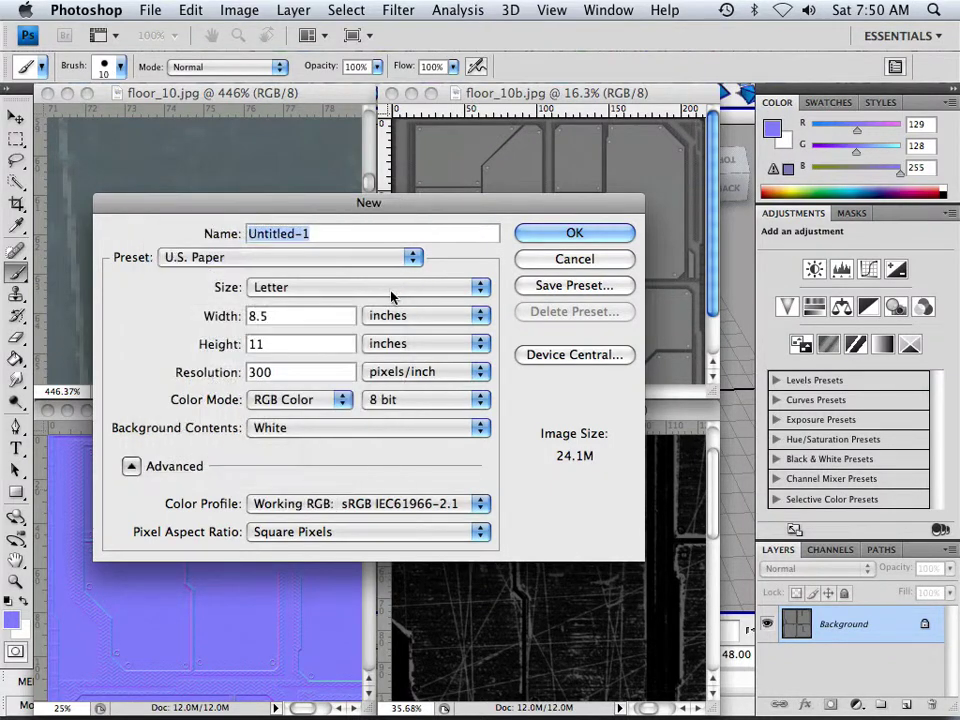
pyautogui.doubleClick(259, 371)
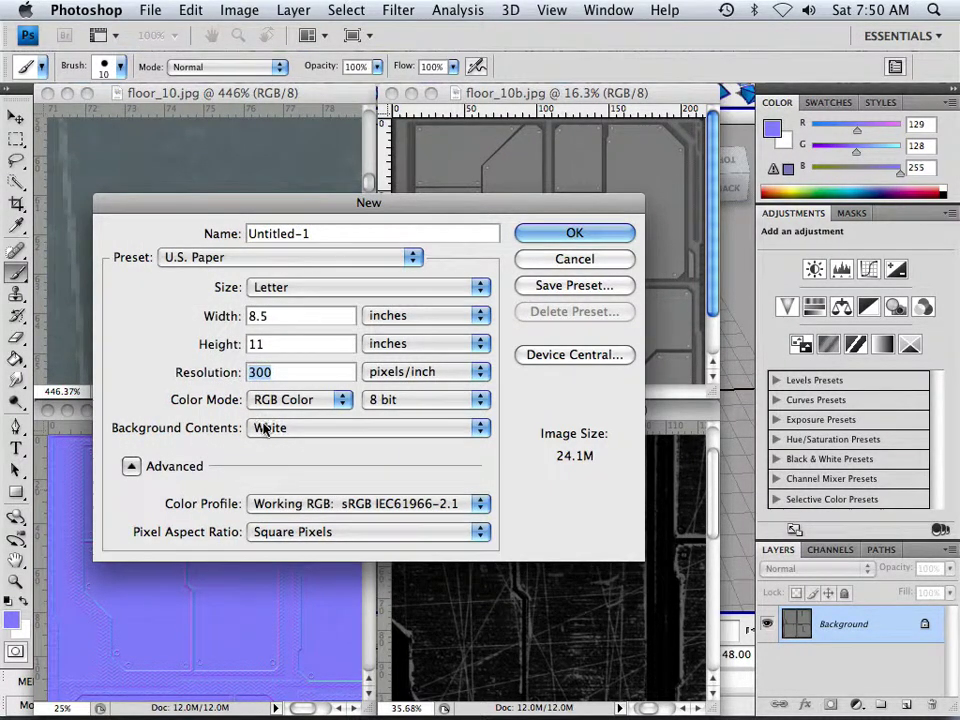
pyautogui.write('72')
pyautogui.click(568, 257)
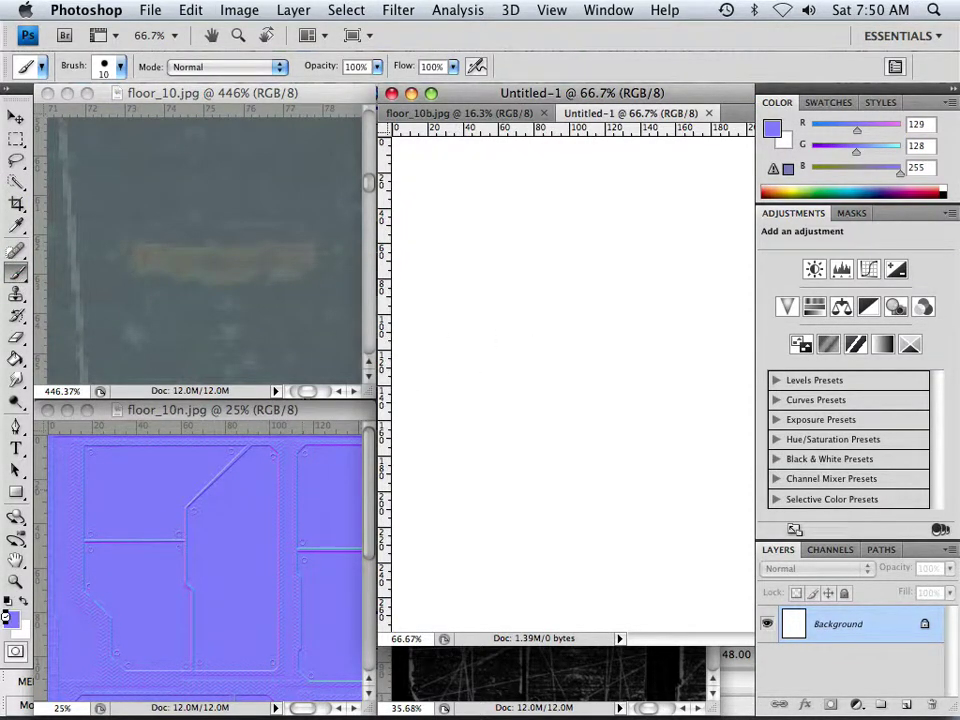
# - Set the foreground colour to black and paint a straight horizontal line across the canvas
pyautogui.click(9, 617)
pyautogui.moveTo(366, 418); pyautogui.dragTo(290, 490)
pyautogui.click(722, 242)
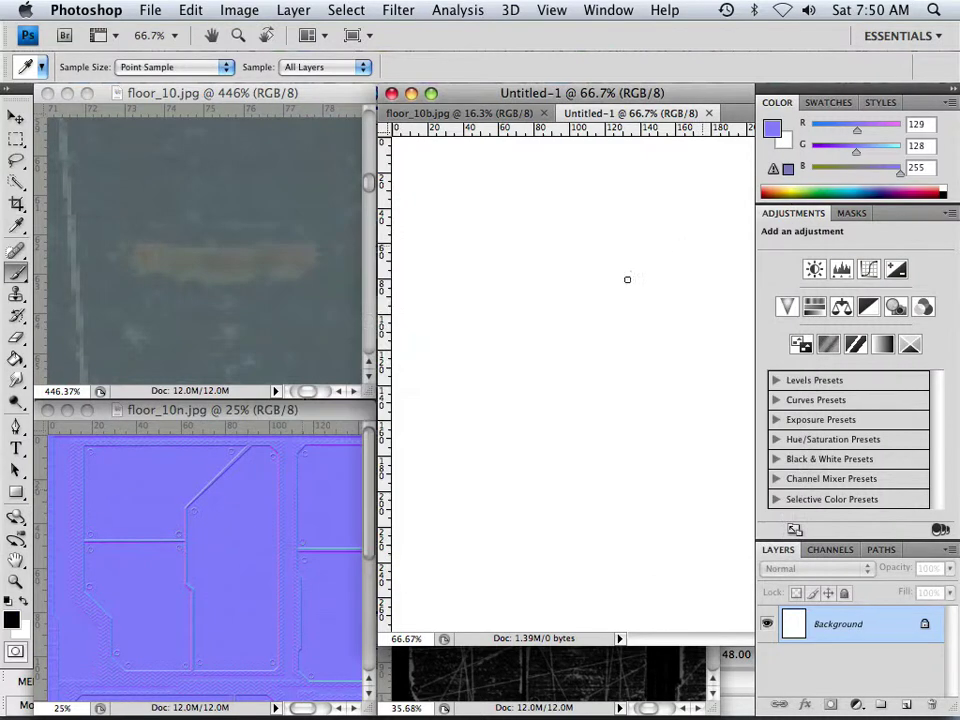
pyautogui.moveTo(448, 395)
pyautogui.mouseDown()
pyautogui.moveTo(599, 384)
pyautogui.moveTo(683, 392)
pyautogui.mouseUp()
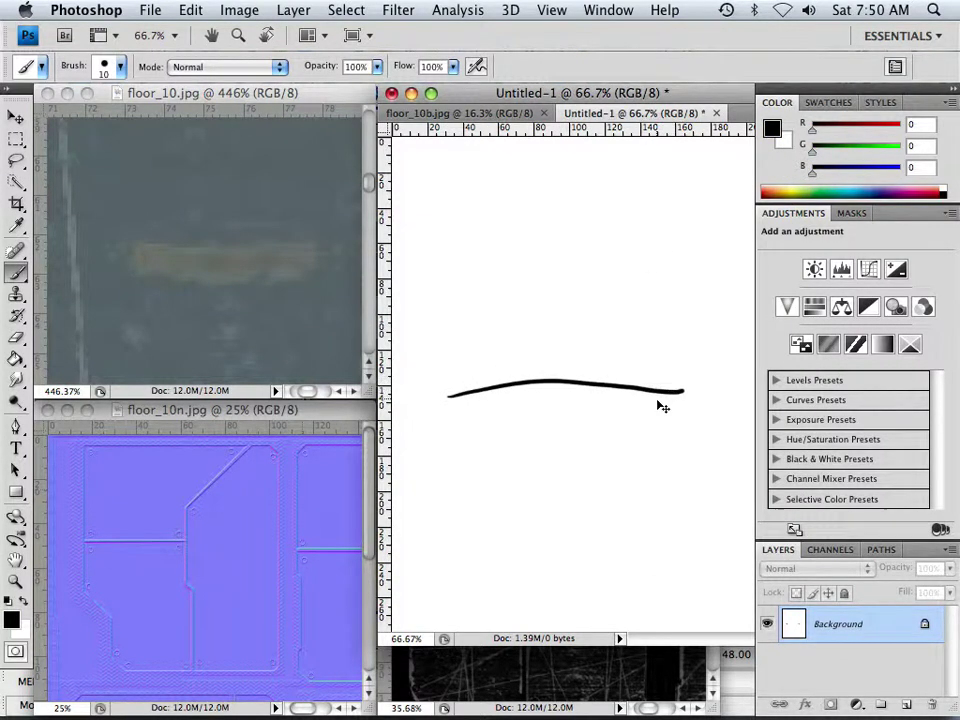
pyautogui.press('super+z')
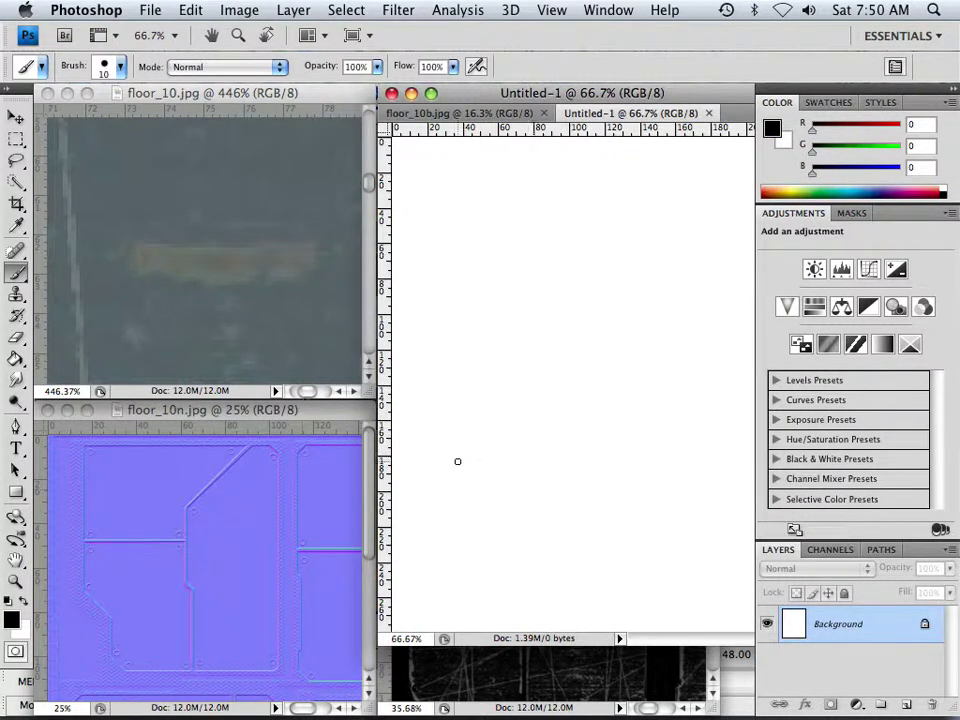
pyautogui.moveTo(465, 457); pyautogui.dragTo(702, 457)
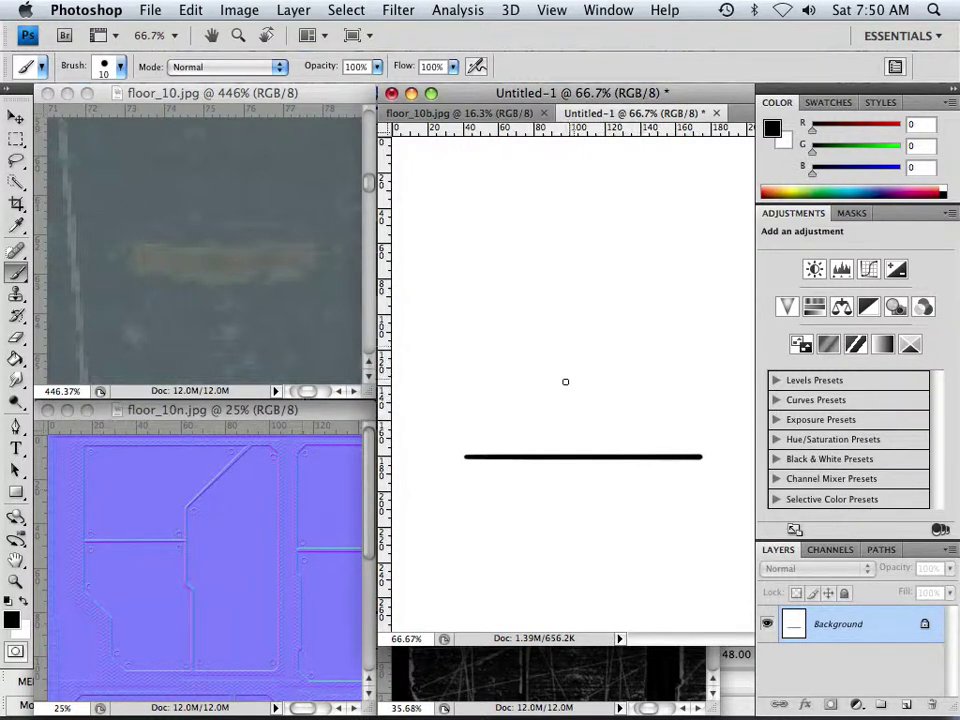
# - Draw a downward arrow hitting the line and add small bumps on both sides of it
pyautogui.click(500, 114)
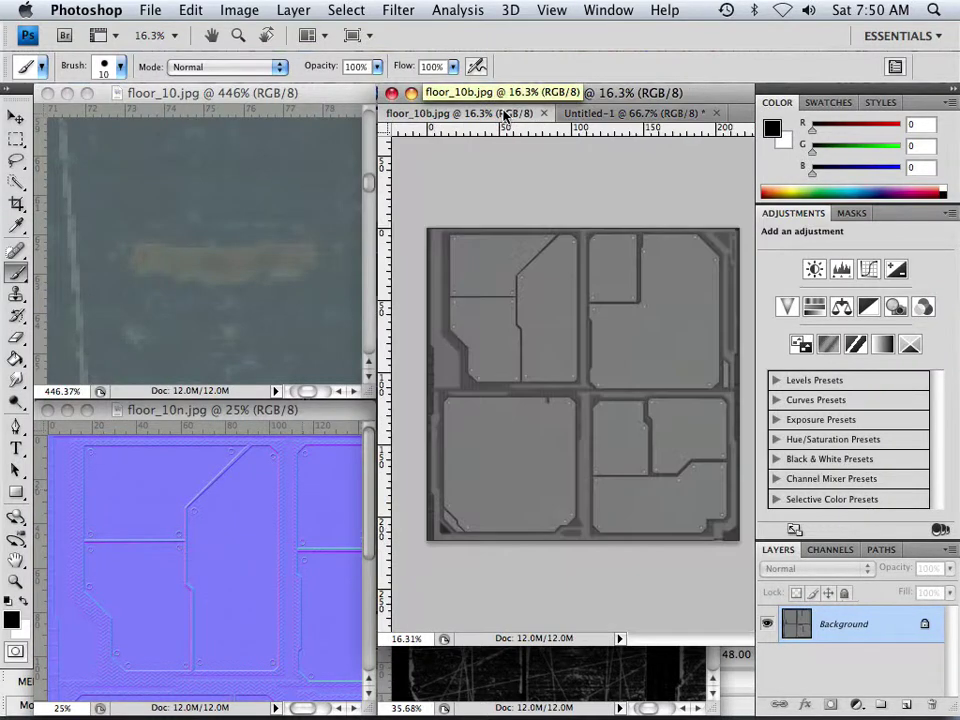
pyautogui.click(600, 114)
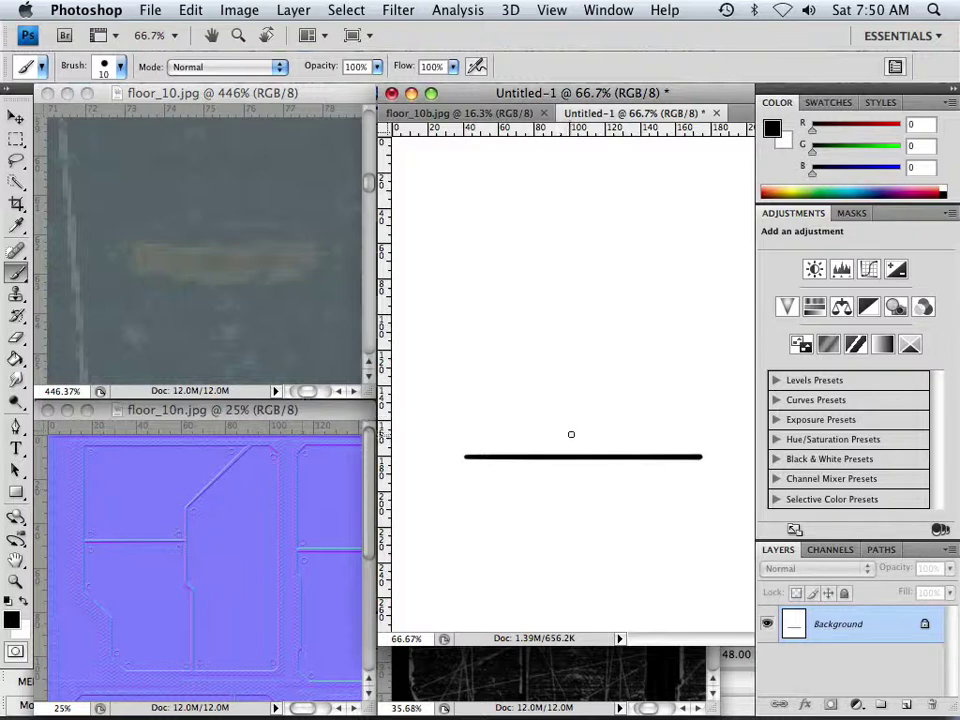
pyautogui.moveTo(570, 428)
pyautogui.mouseDown()
pyautogui.moveTo(594, 422)
pyautogui.moveTo(580, 352)
pyautogui.mouseUp()
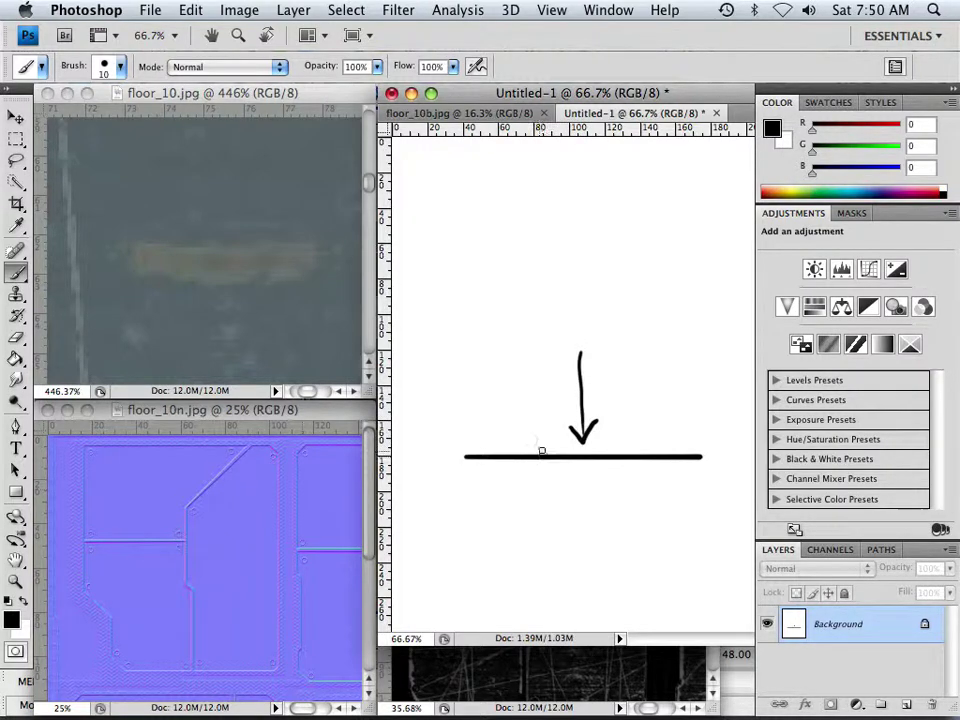
pyautogui.click(542, 452)
pyautogui.click(548, 452)
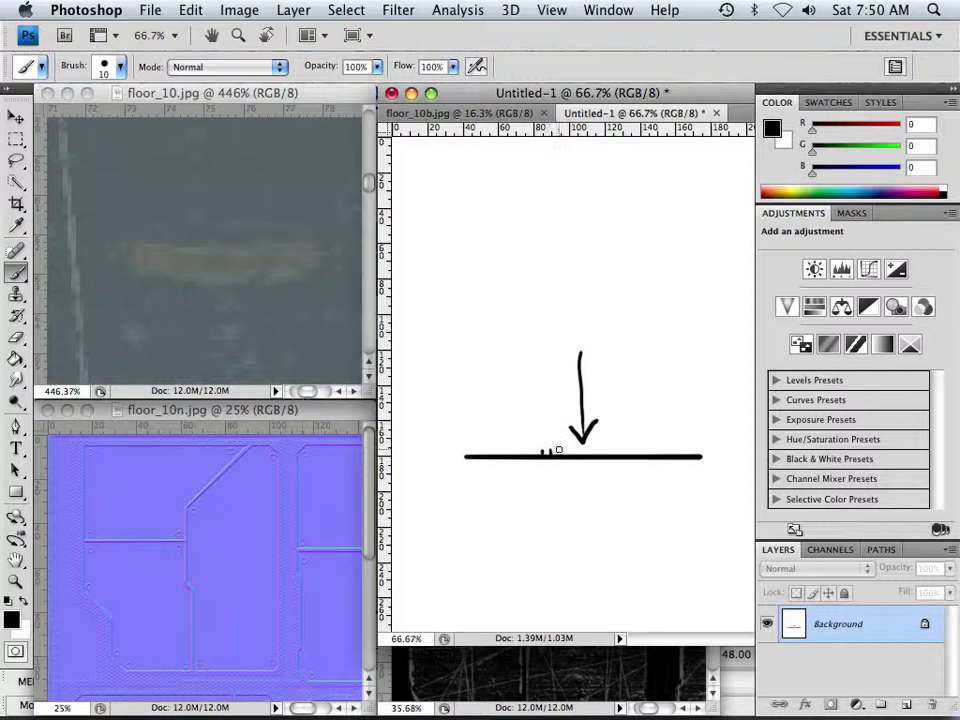
pyautogui.click(620, 452)
pyautogui.click(628, 452)
pyautogui.click(653, 452)
pyautogui.click(673, 452)
# - Draw three more arrows striking the bumps and the line's right end, then show floor_10b
pyautogui.moveTo(697, 426); pyautogui.dragTo(716, 401)
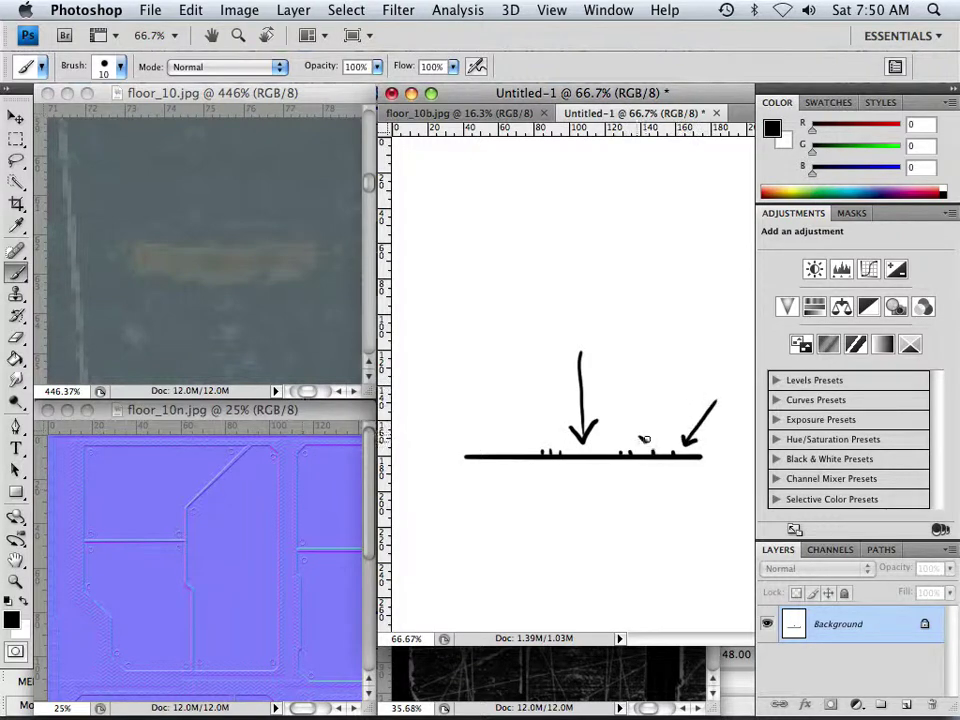
pyautogui.moveTo(638, 428)
pyautogui.mouseDown()
pyautogui.moveTo(653, 428)
pyautogui.moveTo(630, 385)
pyautogui.mouseUp()
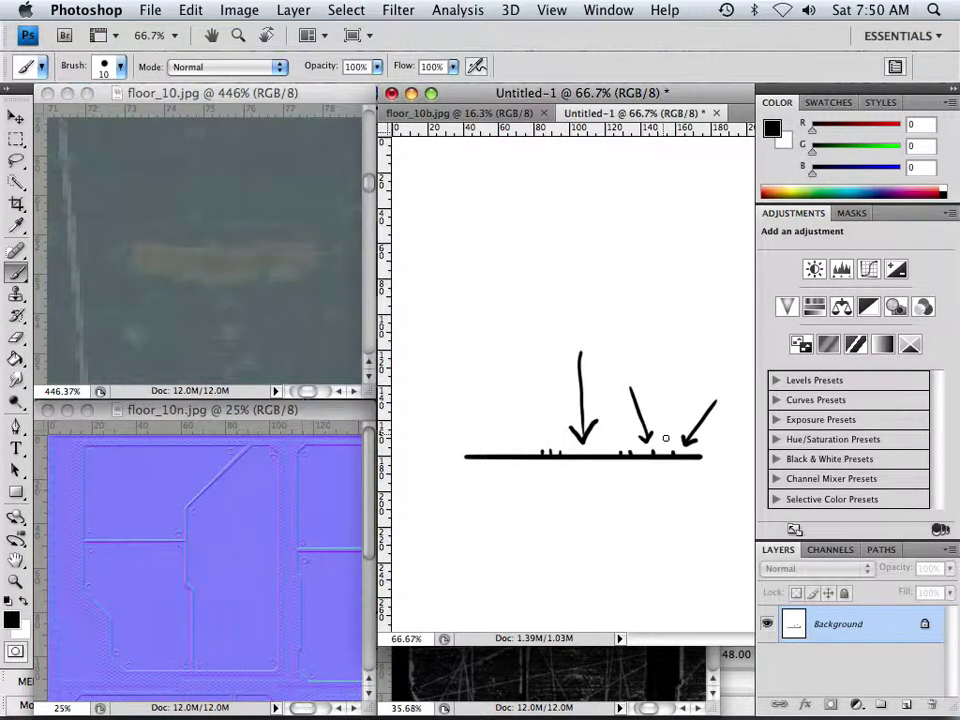
pyautogui.moveTo(662, 428)
pyautogui.mouseDown()
pyautogui.moveTo(677, 429)
pyautogui.moveTo(668, 351)
pyautogui.mouseUp()
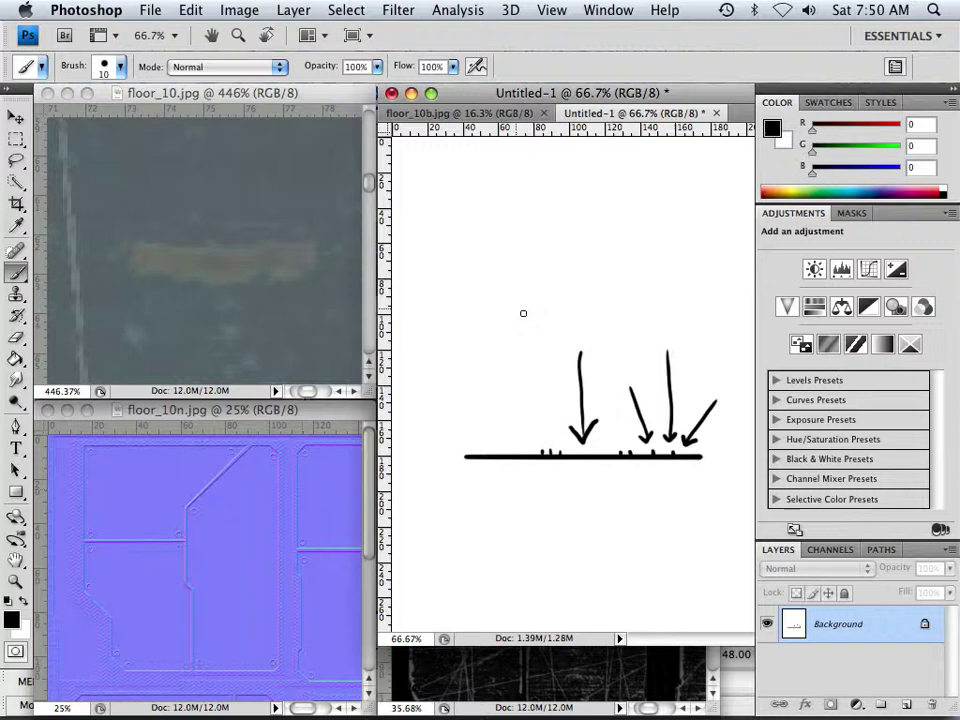
pyautogui.click(470, 114)
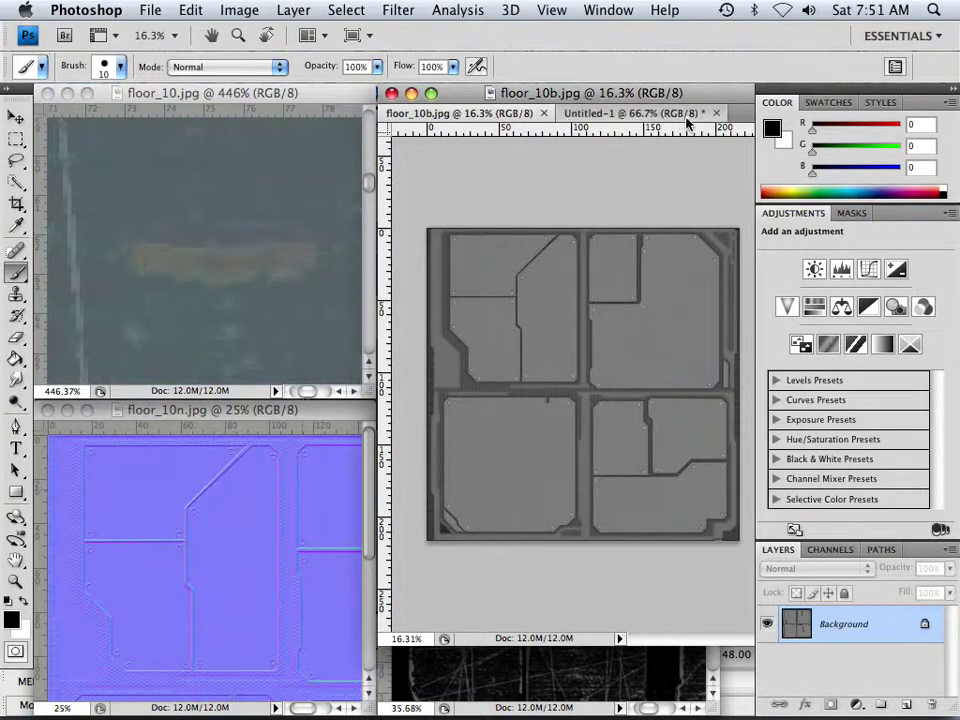
# - Close the Untitled-1 sketch without saving it
pyautogui.click(710, 115)
pyautogui.press('super+w')
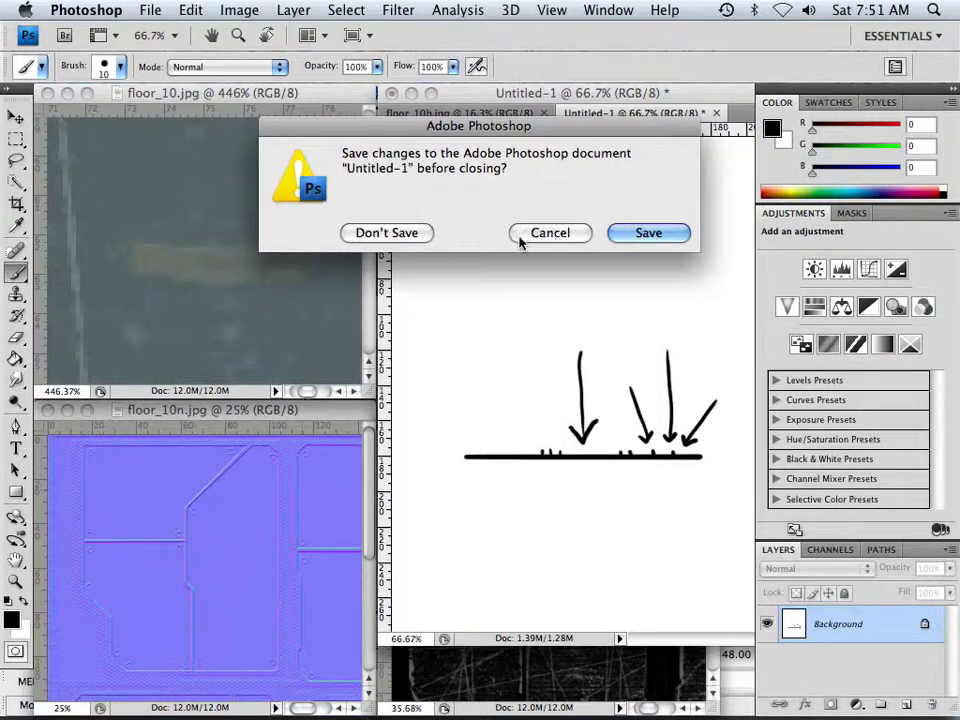
pyautogui.click(392, 236)
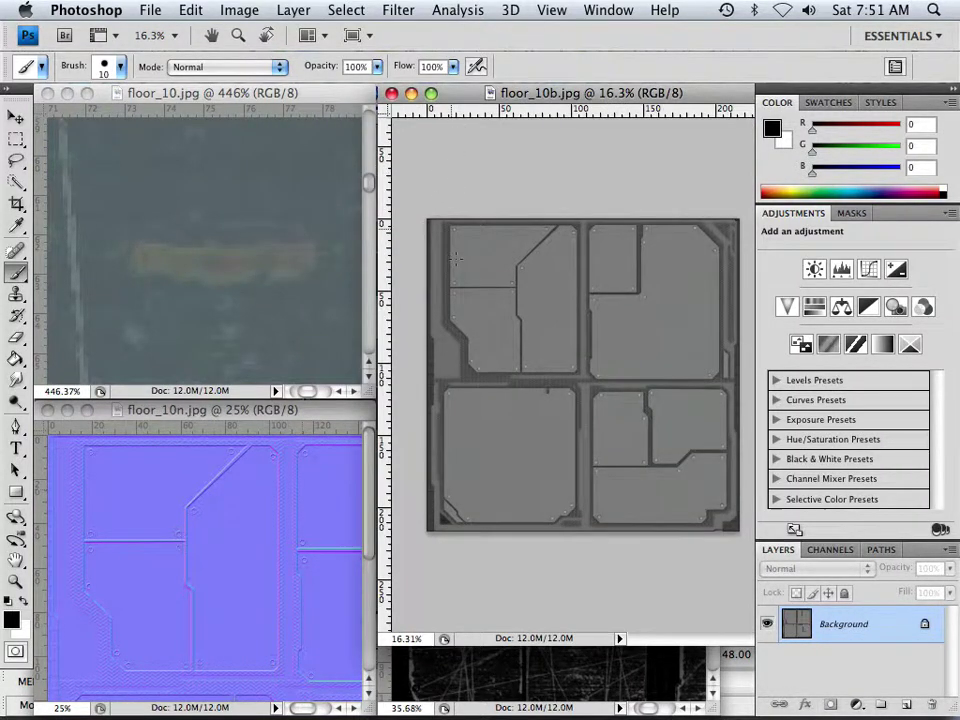
# - Move the floor_10b window aside and bring Maya's block-out scene to the front
pyautogui.moveTo(491, 96); pyautogui.dragTo(206, 193)
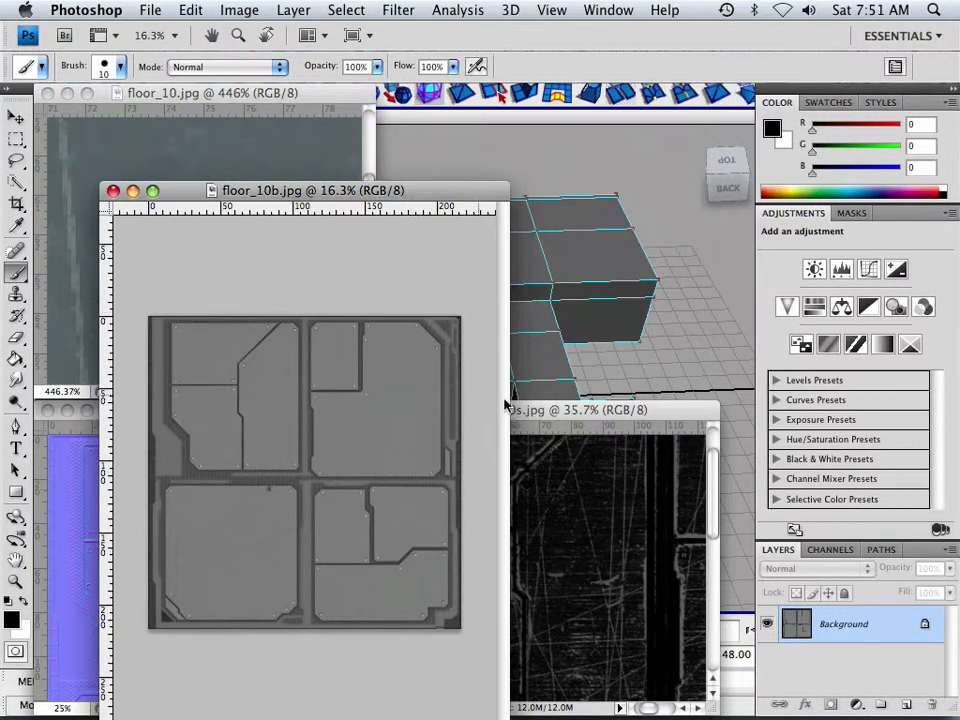
pyautogui.moveTo(456, 192); pyautogui.dragTo(376, 336)
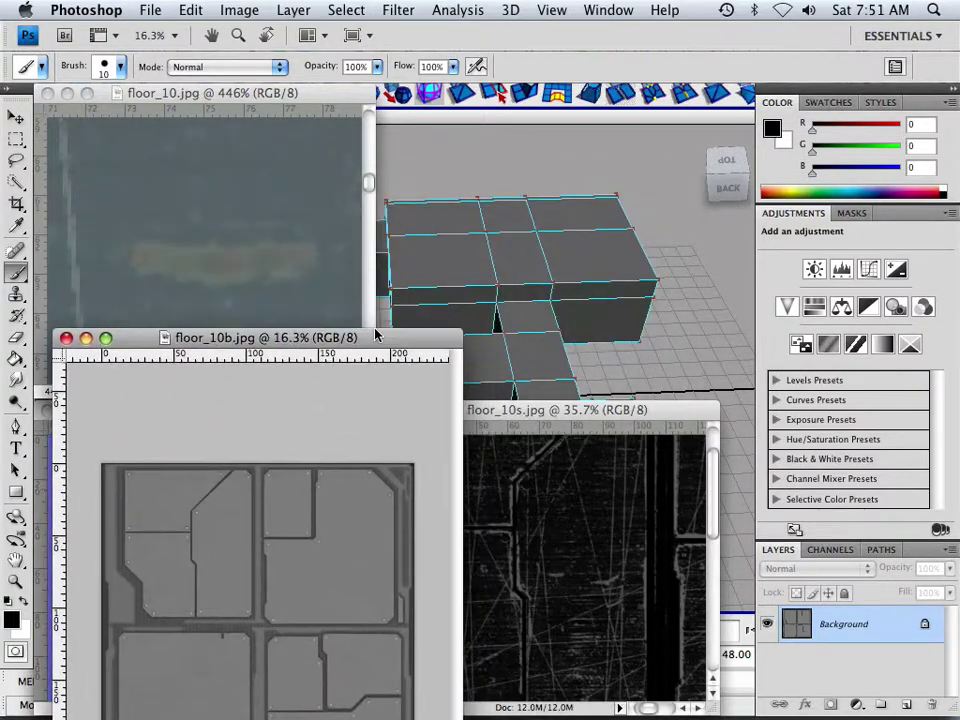
pyautogui.click(643, 366)
pyautogui.keyDown('alt'); pyautogui.moveTo(675, 364); pyautogui.dragTo(590, 362); pyautogui.keyUp('alt')
pyautogui.scroll(8, 354, 349)
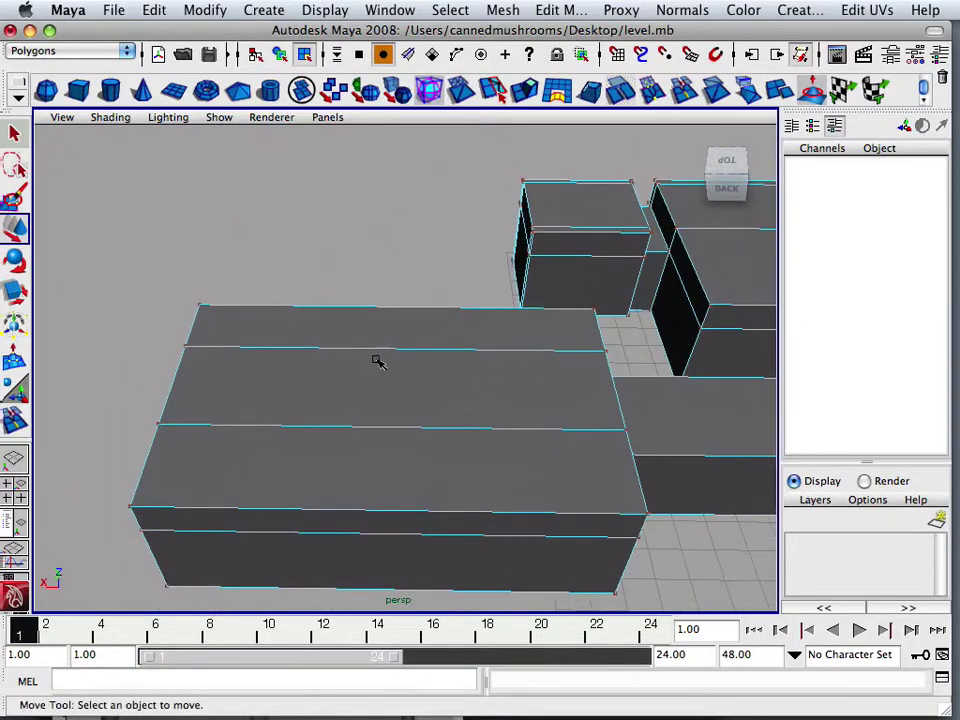
# - Open the Hypershade and select the floor1 material in the work area
pyautogui.keyDown('alt'); pyautogui.moveTo(377, 362); pyautogui.dragTo(467, 336); pyautogui.keyUp('alt')
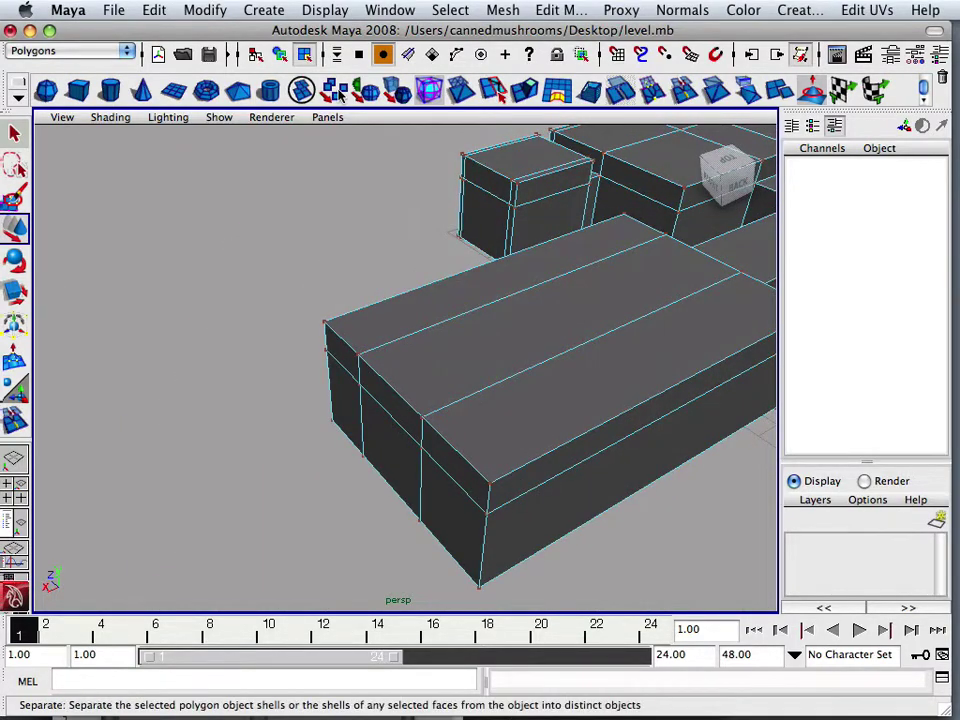
pyautogui.click(388, 10)
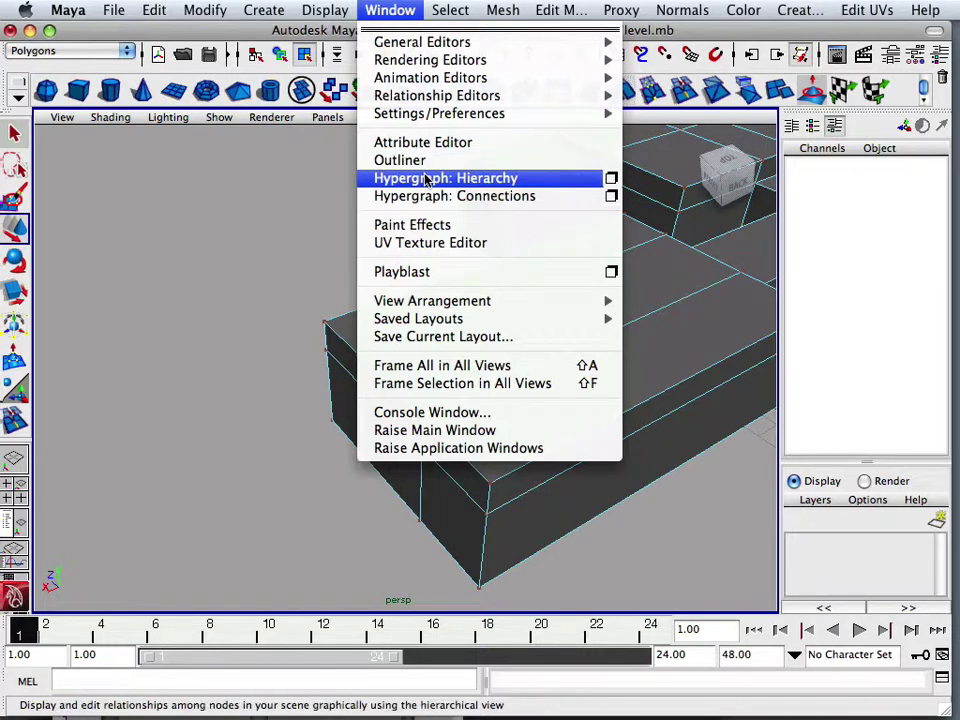
pyautogui.moveTo(440, 60)
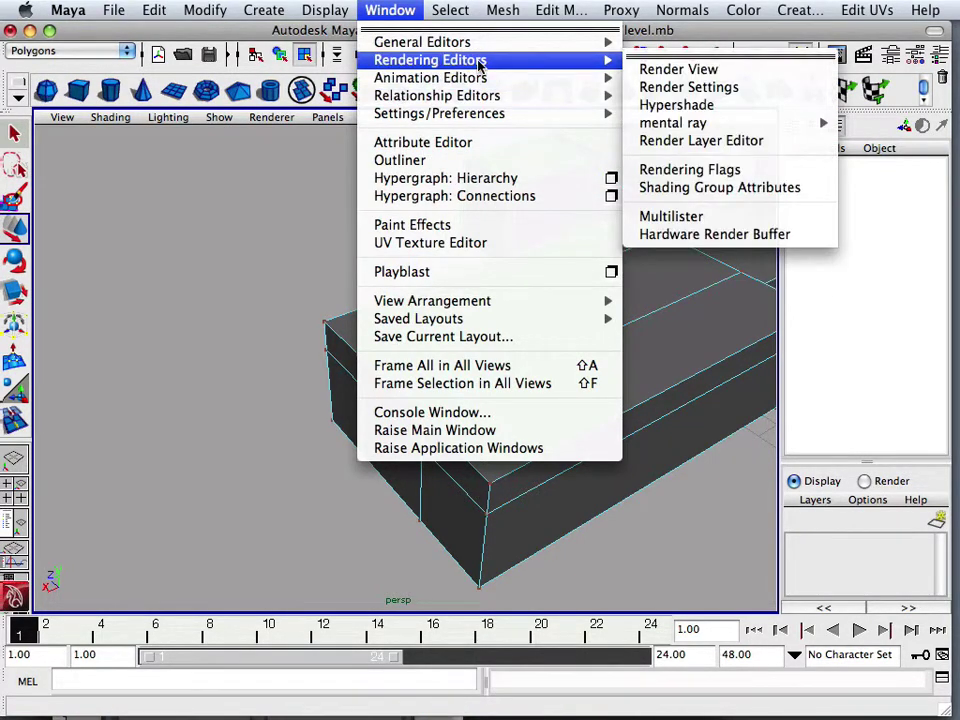
pyautogui.click(665, 103)
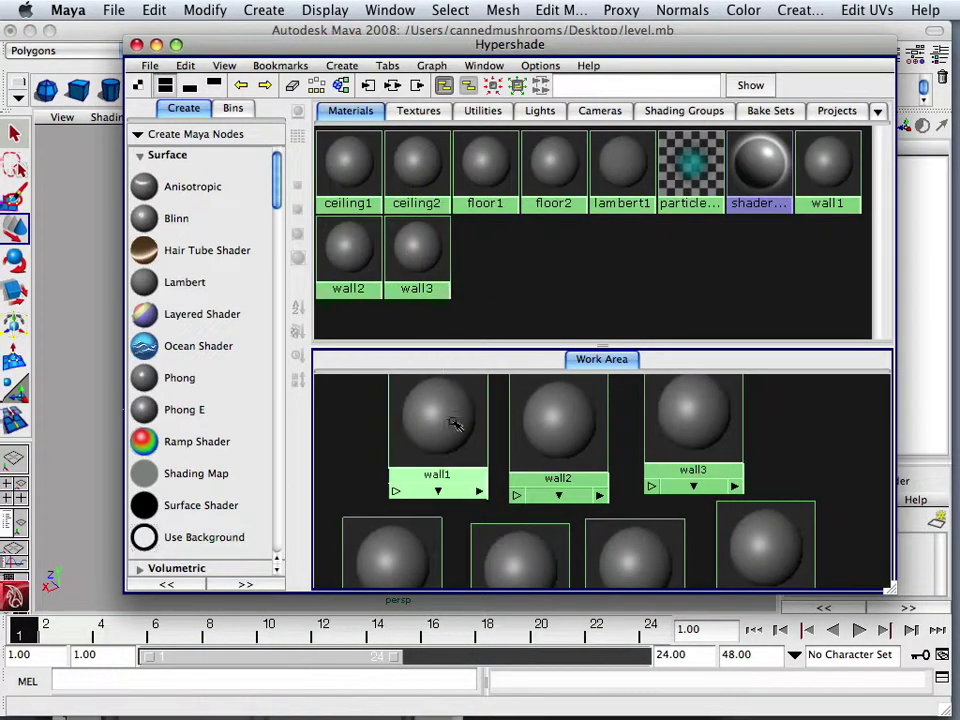
pyautogui.scroll(-2, 446, 427)
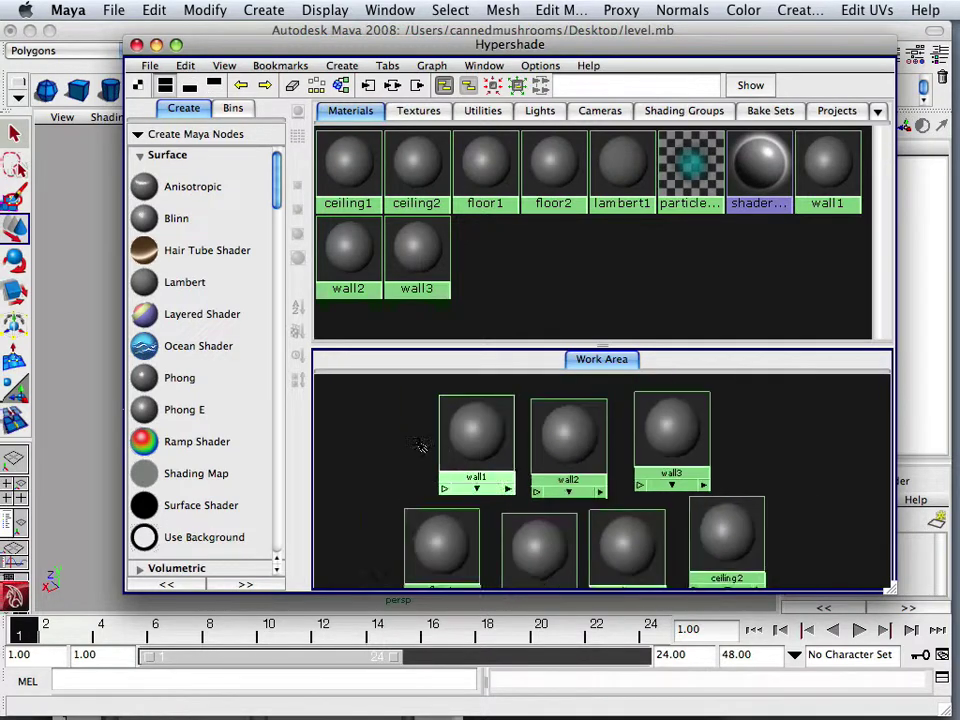
pyautogui.keyDown('alt'); pyautogui.moveTo(482, 431); pyautogui.dragTo(449, 398, button='middle'); pyautogui.keyUp('alt')
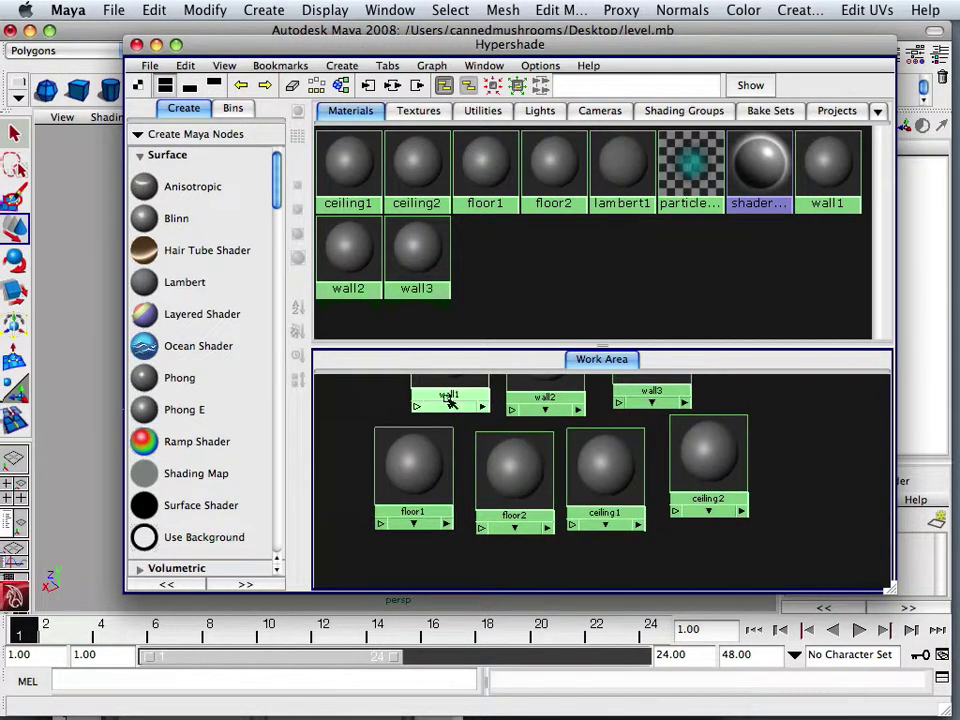
pyautogui.click(440, 463)
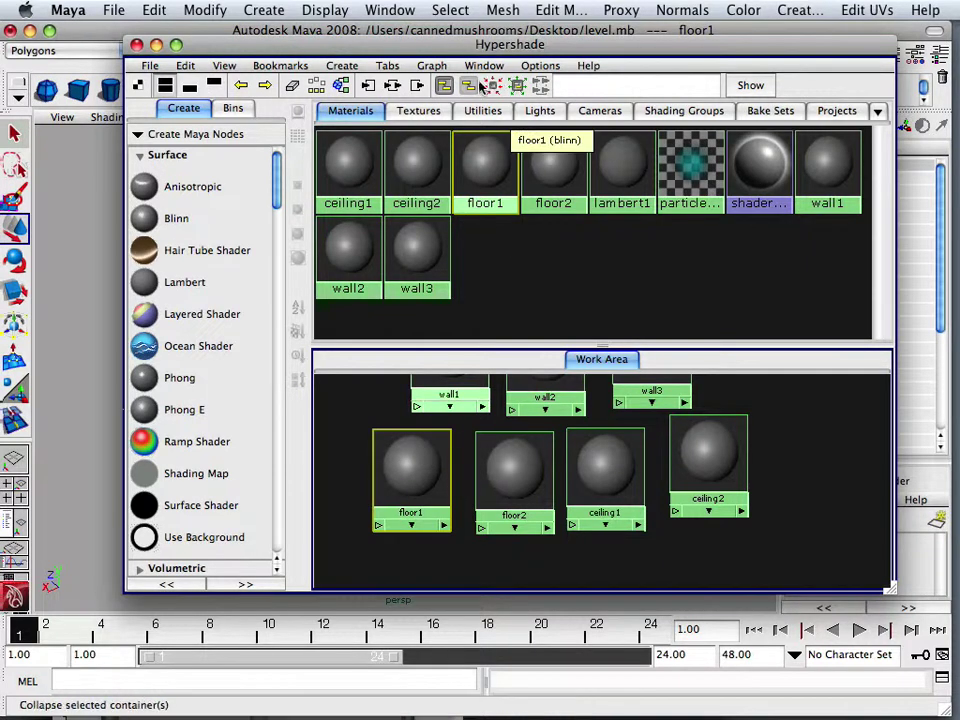
# - Graph floor1's input and output connections into blinn4SG, then show the empty Textures list
pyautogui.click(392, 88)
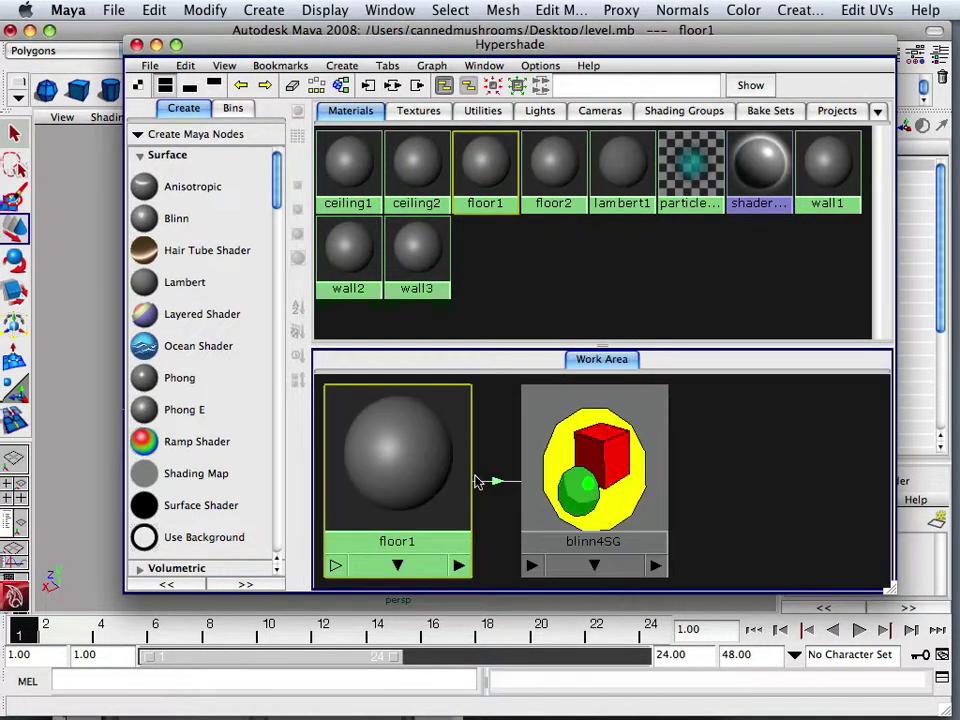
pyautogui.scroll(-3, 478, 476)
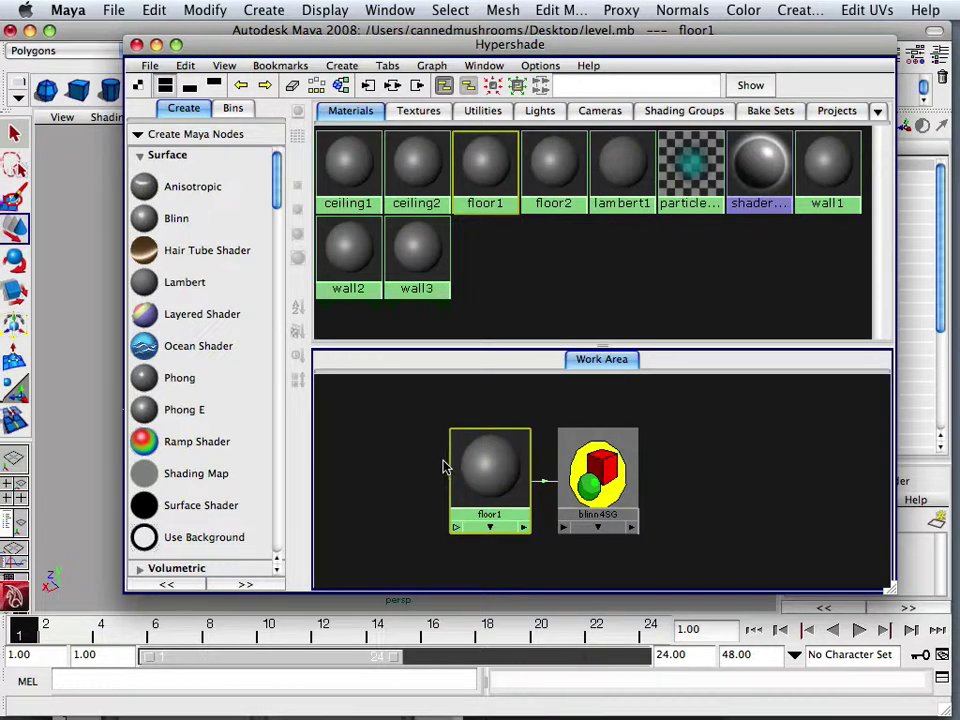
pyautogui.click(413, 87)
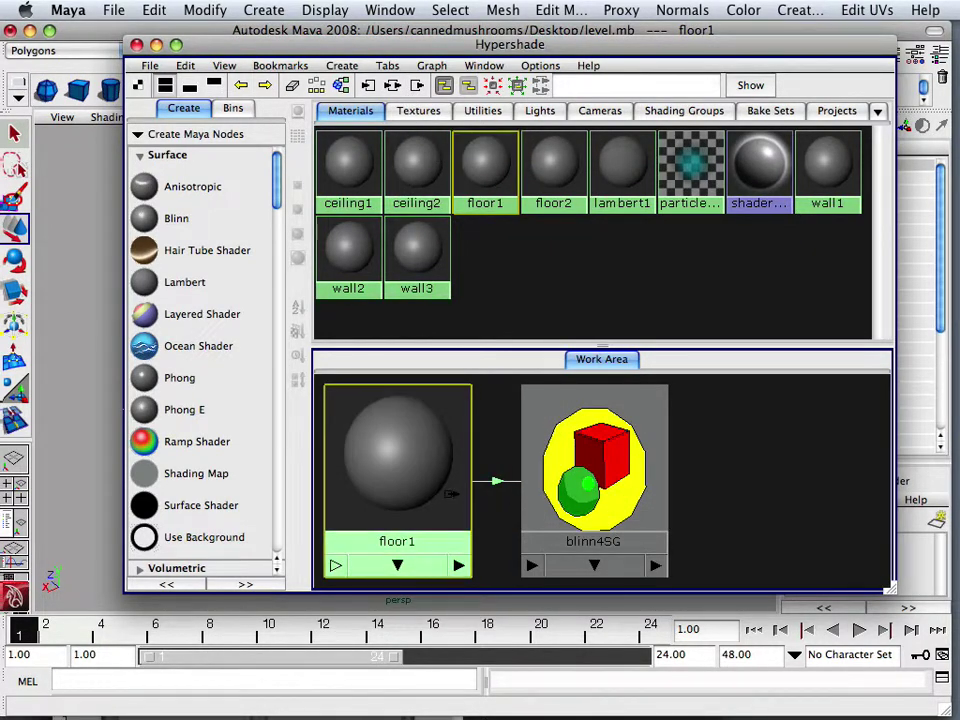
pyautogui.scroll(-3, 443, 443)
pyautogui.click(367, 86)
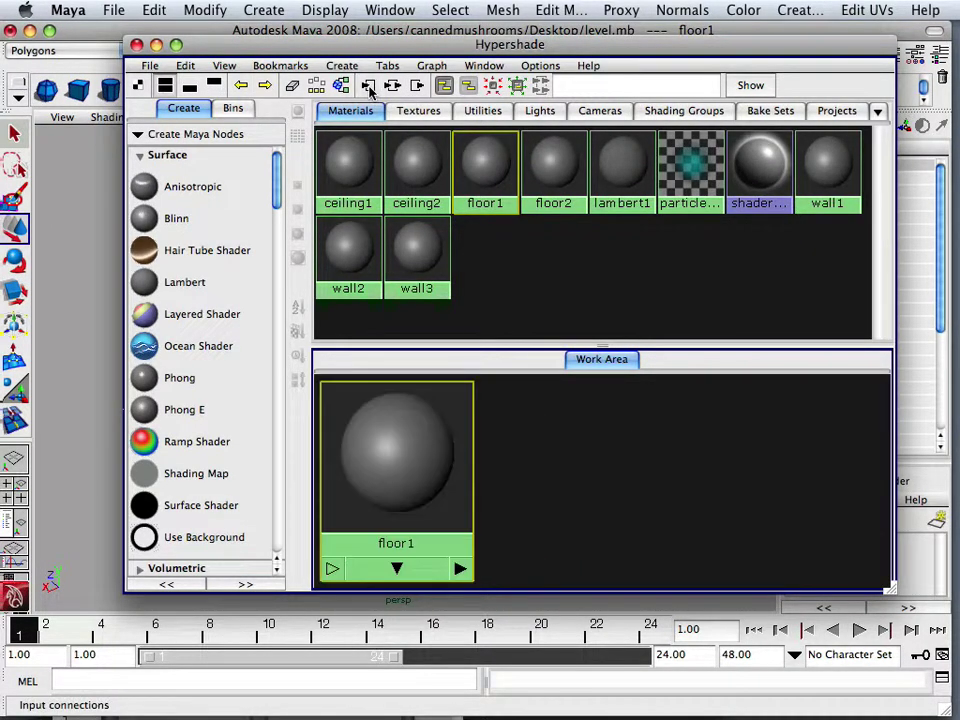
pyautogui.scroll(-2, 465, 495)
pyautogui.scroll(-3, 466, 497)
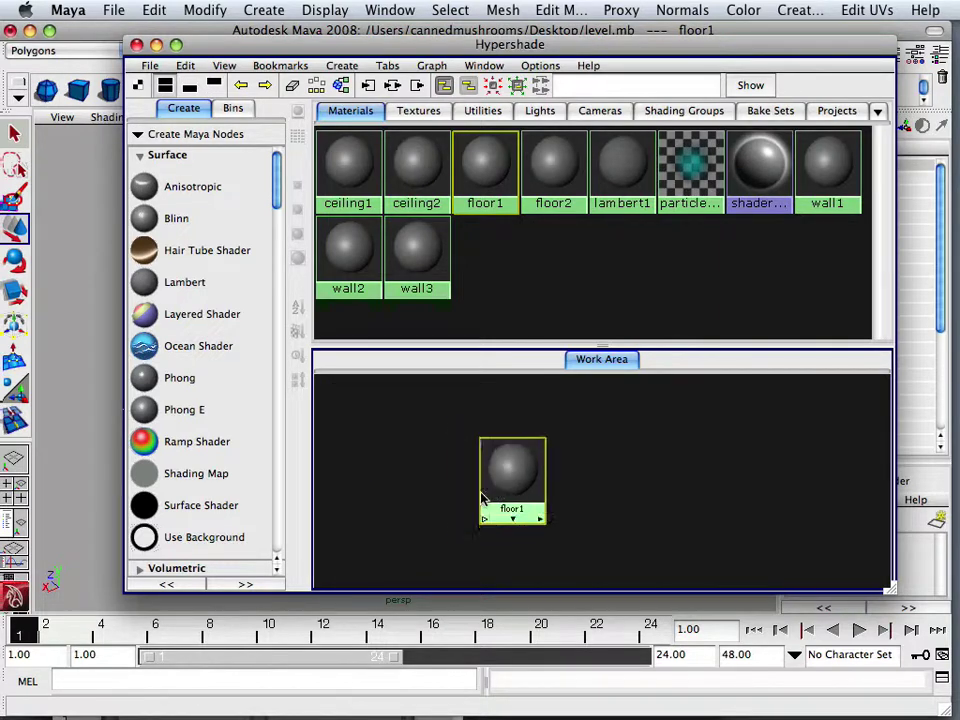
pyautogui.click(467, 85)
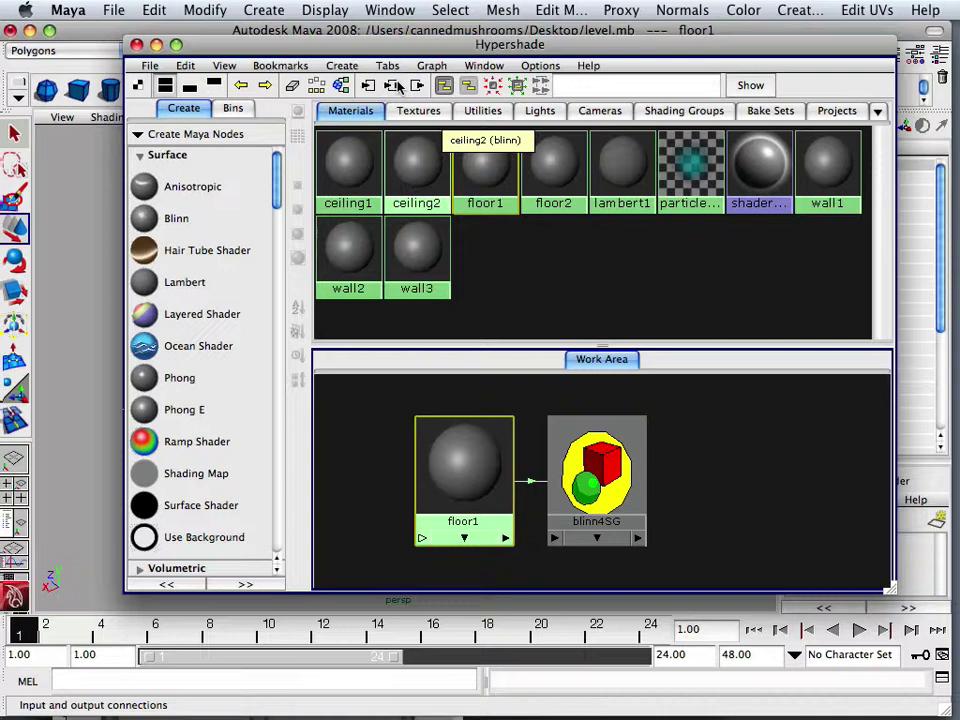
pyautogui.click(416, 85)
pyautogui.scroll(-3, 474, 514)
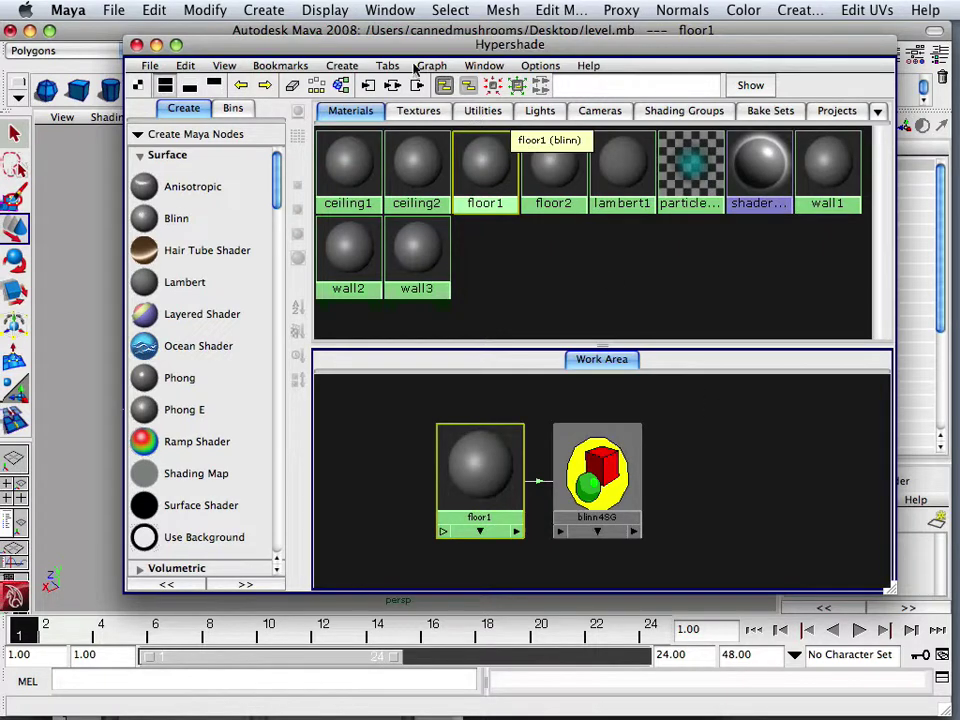
pyautogui.click(394, 86)
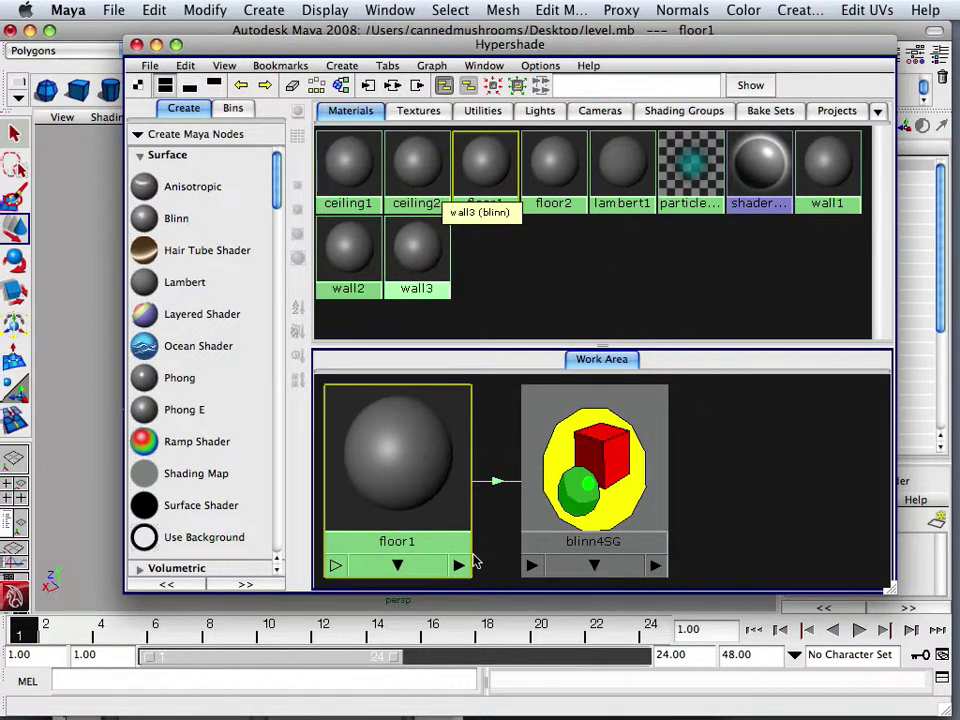
pyautogui.scroll(-5, 465, 540)
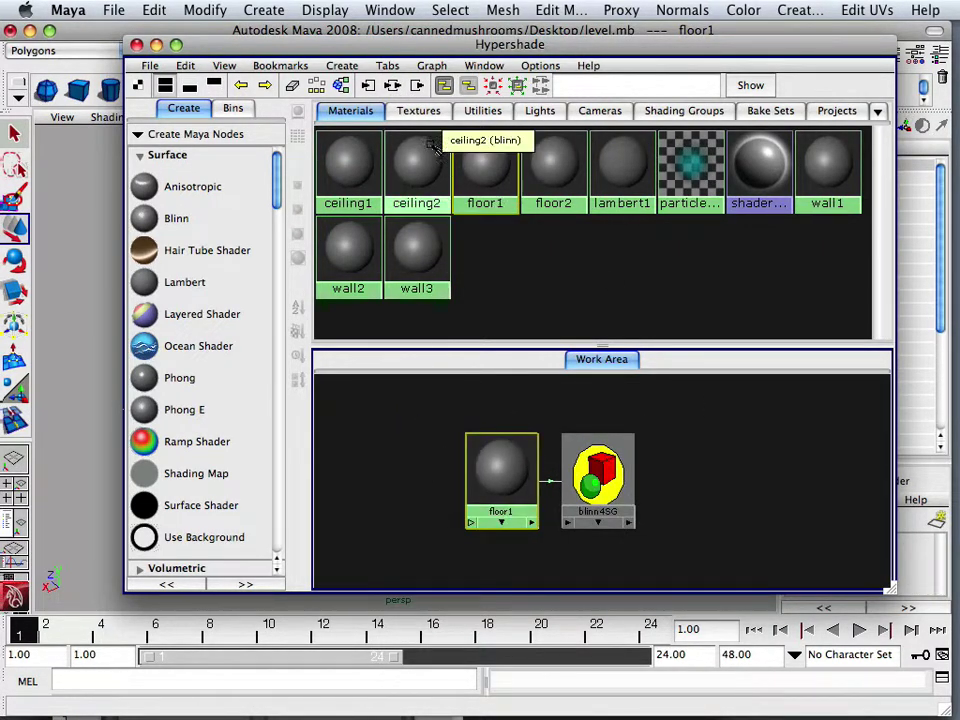
pyautogui.click(415, 111)
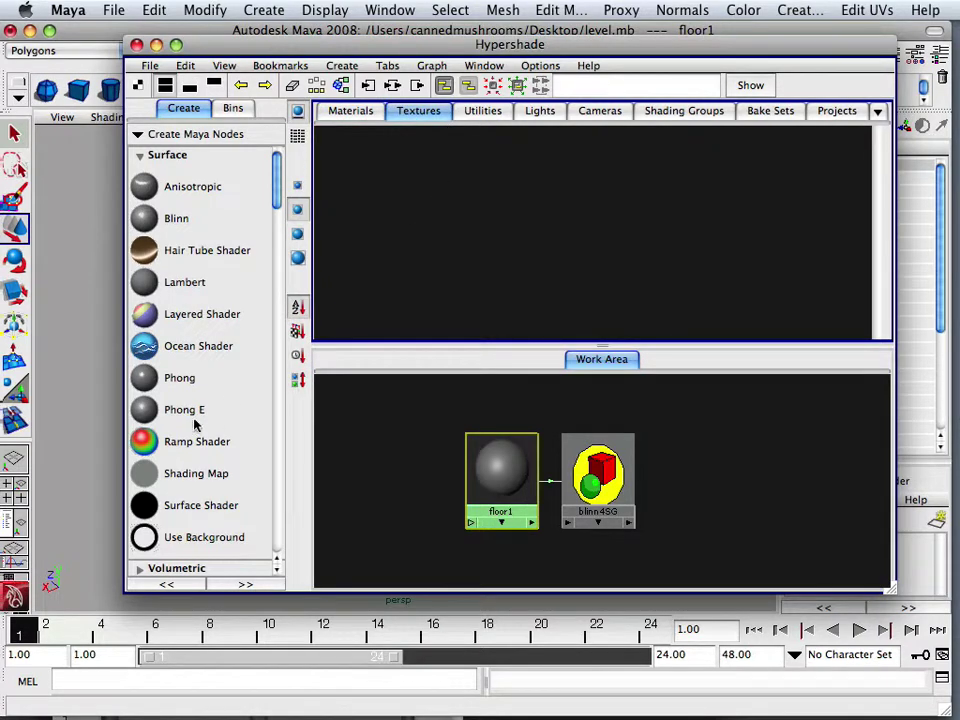
# - Minimize the Hypershade and orbit the viewport to frame the whole level
pyautogui.moveTo(22, 706)
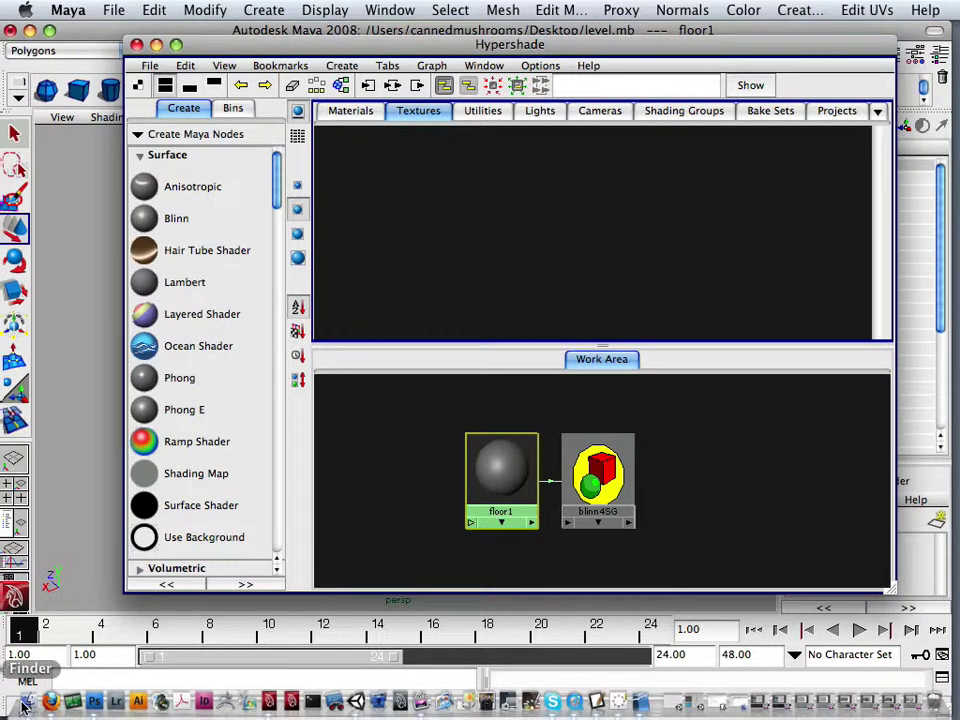
pyautogui.click(86, 566)
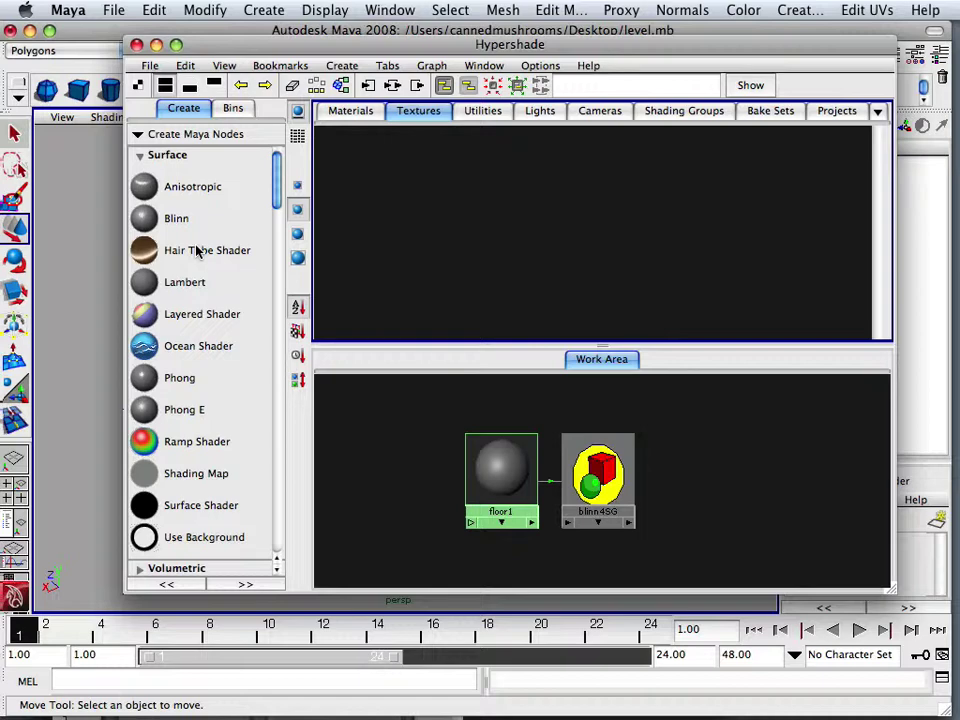
pyautogui.click(156, 45)
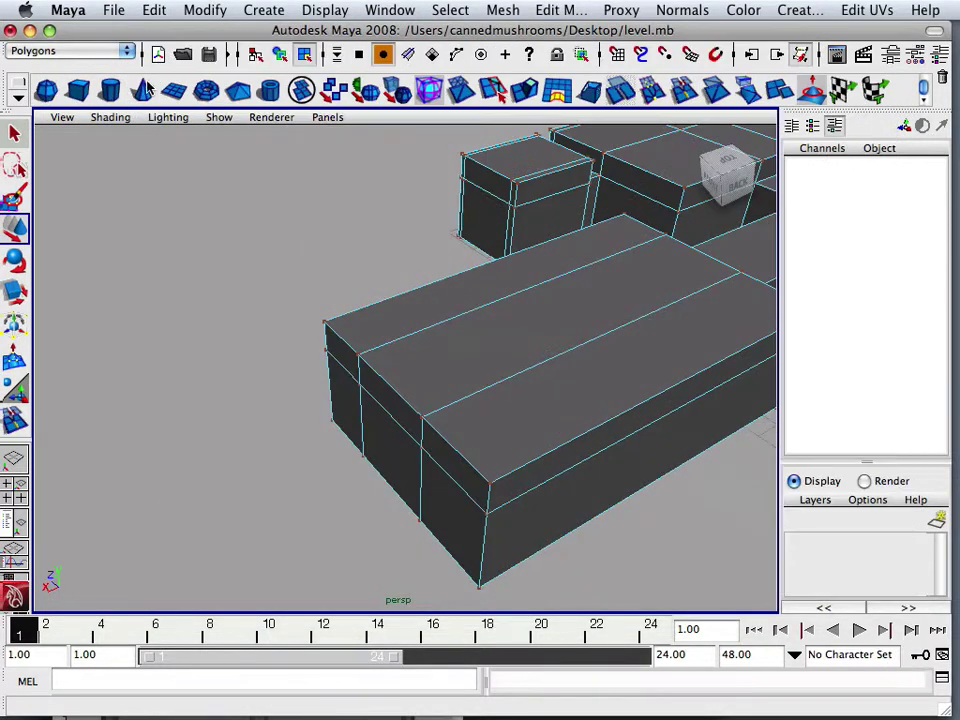
pyautogui.keyDown('alt'); pyautogui.moveTo(261, 238); pyautogui.dragTo(138, 290); pyautogui.keyUp('alt')
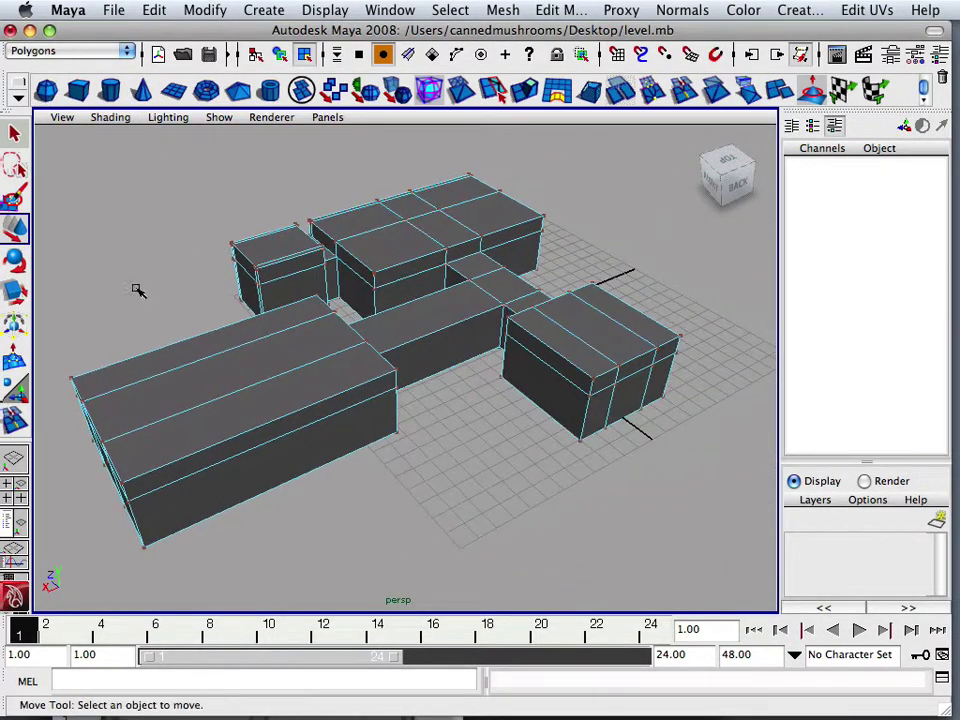
# - Open the New Project dialog from File > Project > New
pyautogui.click(120, 9)
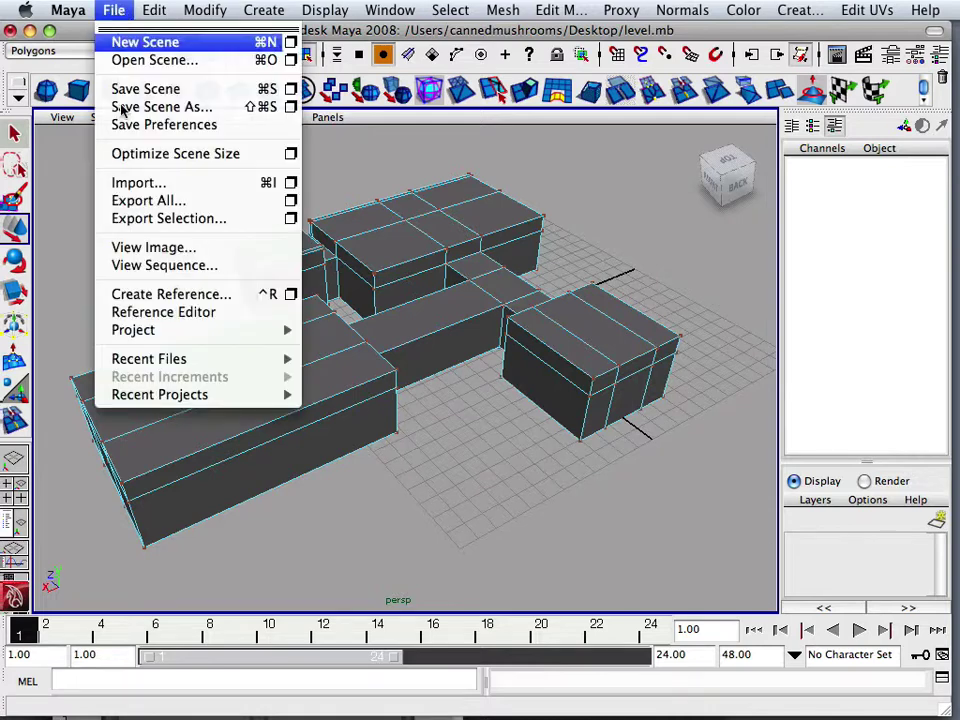
pyautogui.moveTo(195, 334)
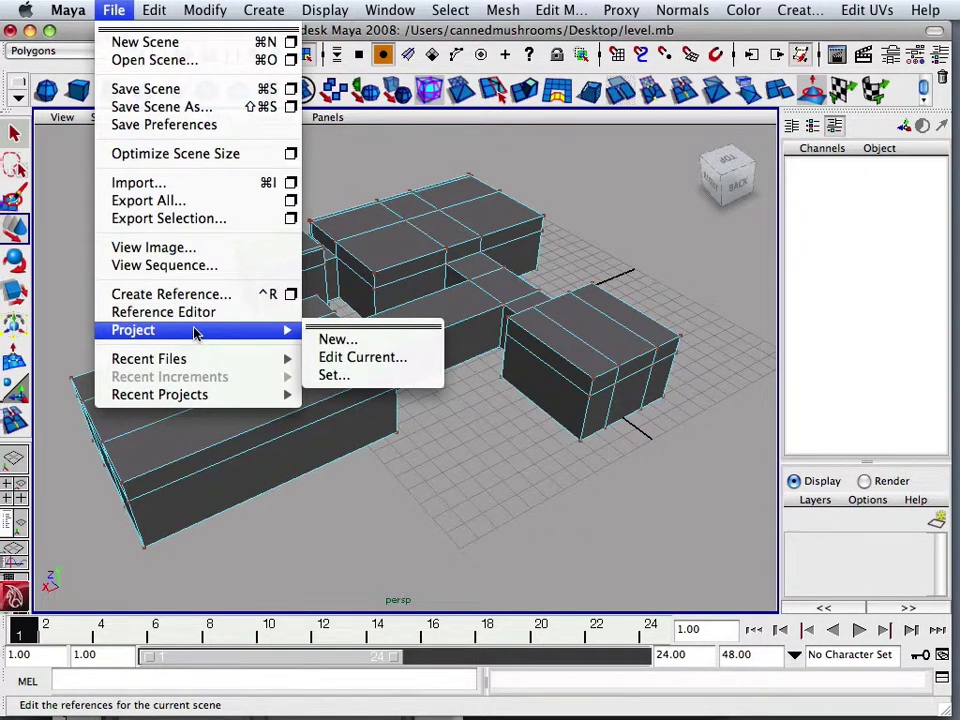
pyautogui.click(336, 340)
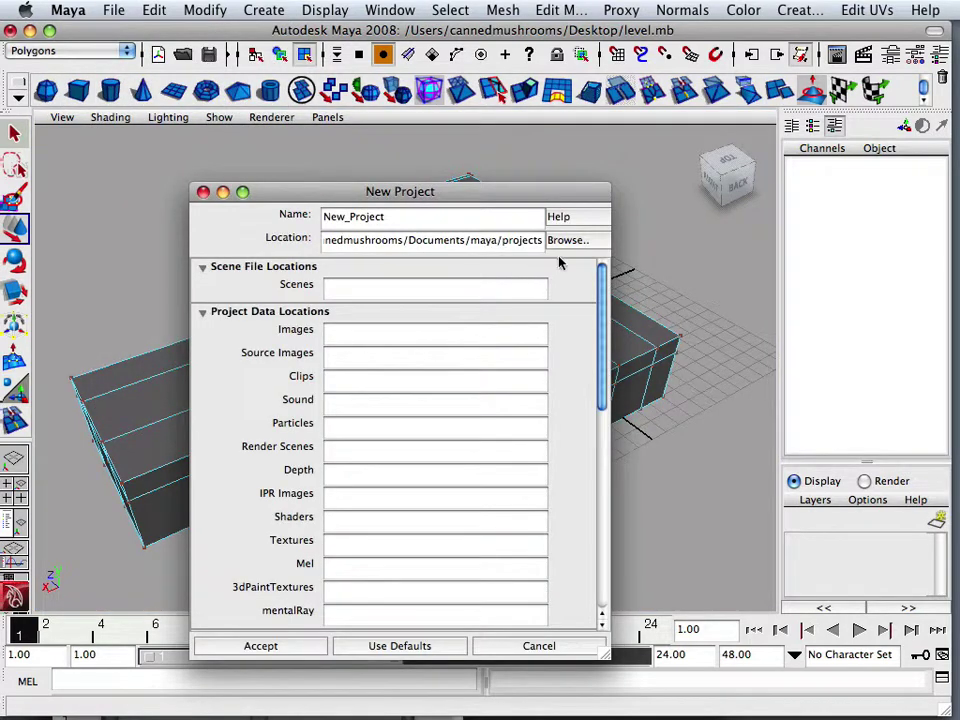
# - Create a level1 folder on the Desktop and choose it as the project location
pyautogui.click(562, 245)
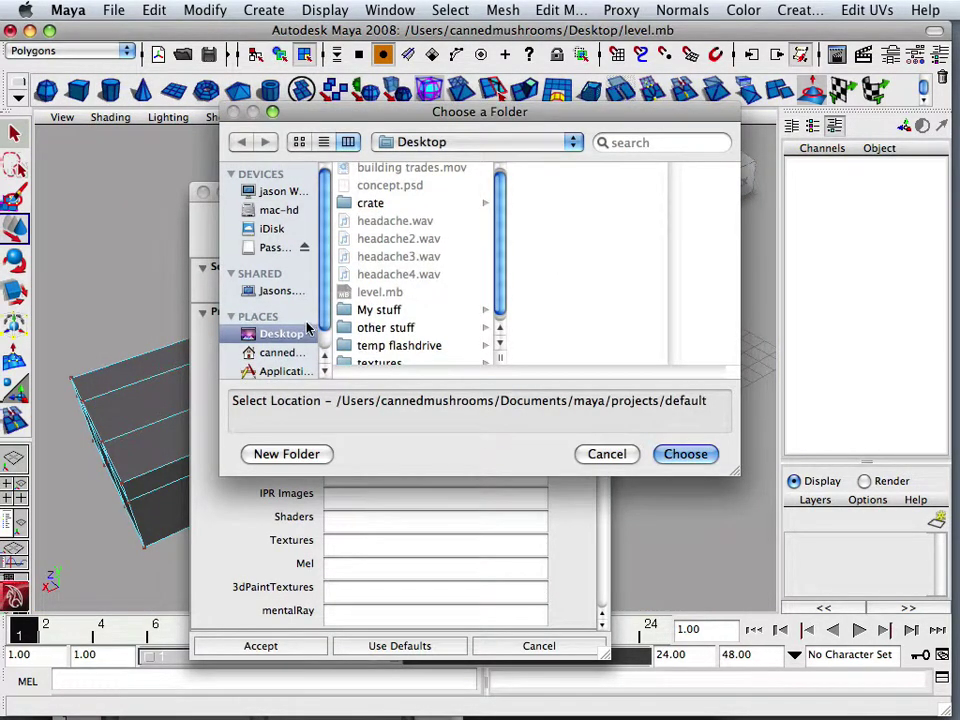
pyautogui.scroll(-1, 405, 315)
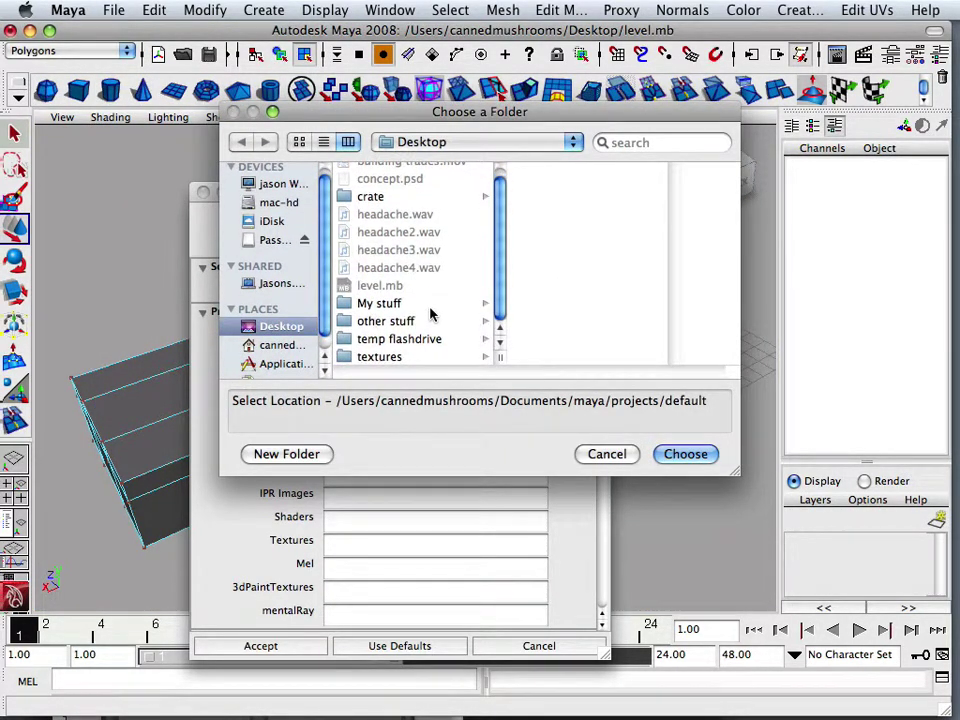
pyautogui.click(291, 453)
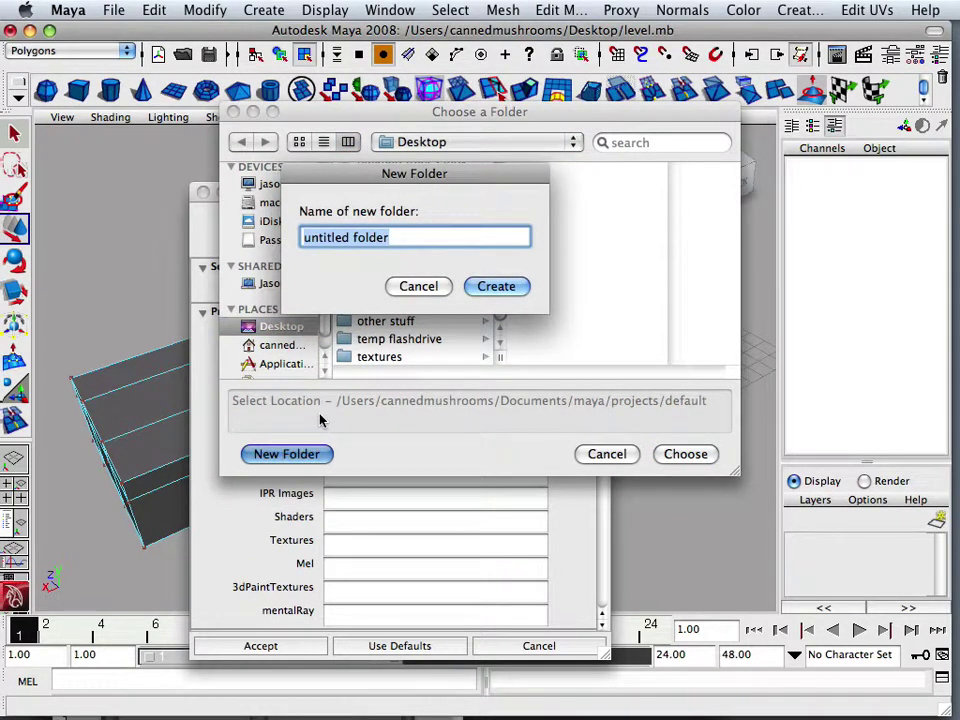
pyautogui.write('lelvel1')
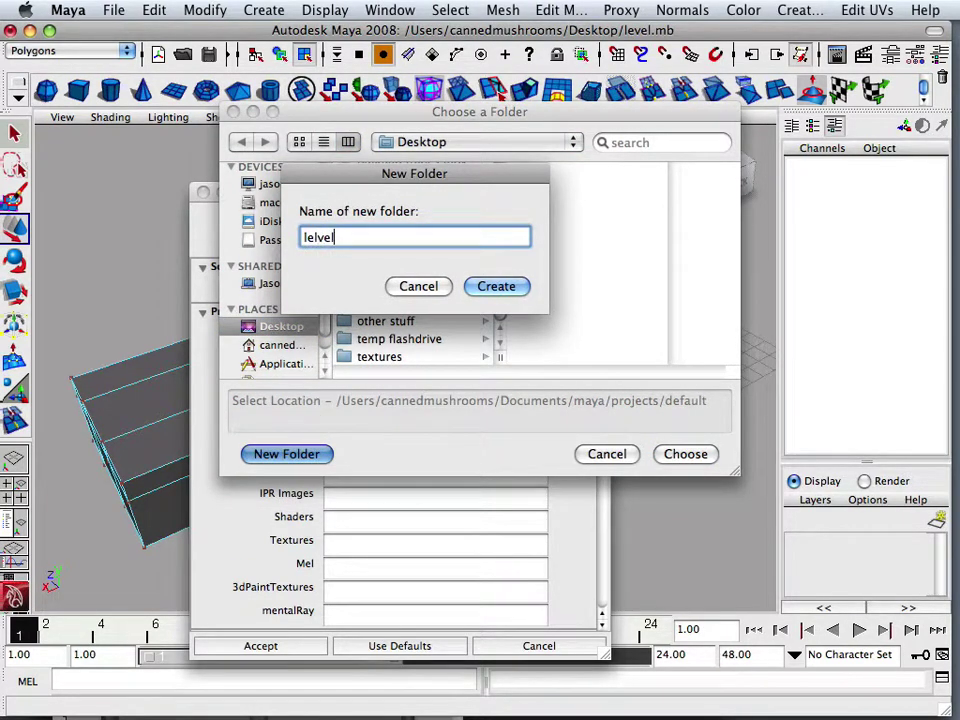
pyautogui.press('BackSpace')
pyautogui.press('BackSpace')
pyautogui.press('BackSpace')
pyautogui.press('BackSpace')
pyautogui.press('BackSpace')
pyautogui.write('vel1')
pyautogui.click(496, 286)
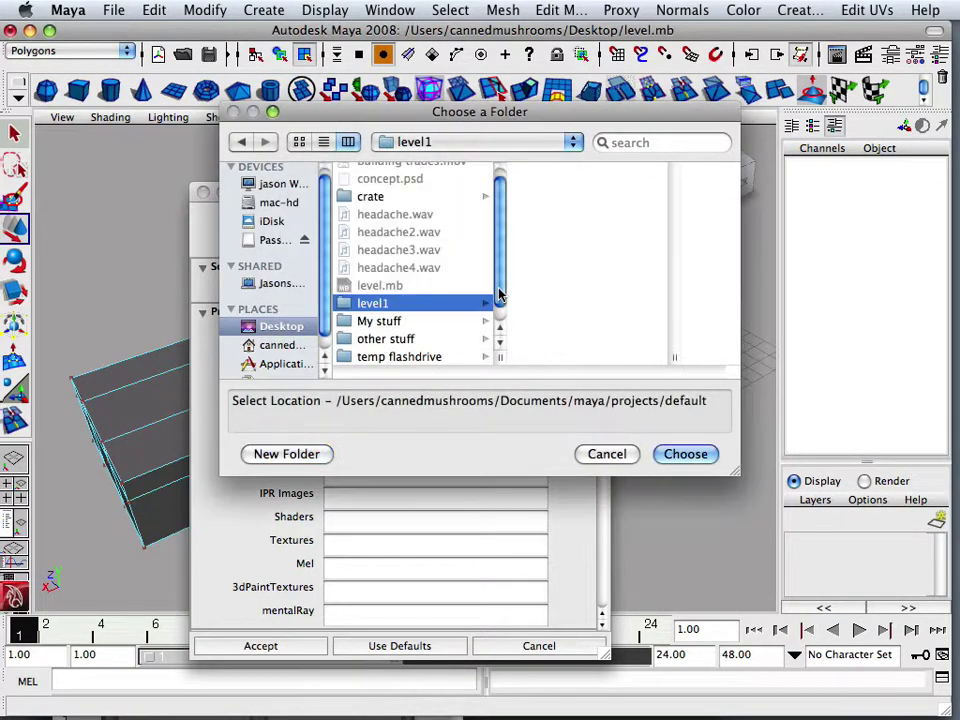
pyautogui.click(680, 457)
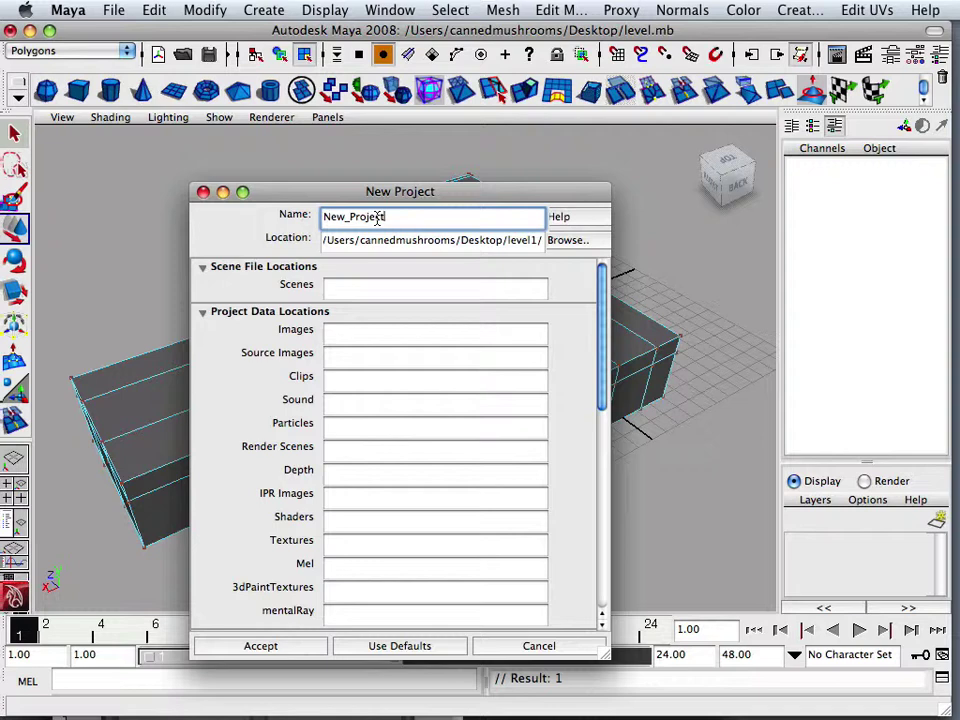
# - Replace the default project name with room1 and create the project
pyautogui.moveTo(383, 217); pyautogui.dragTo(308, 219)
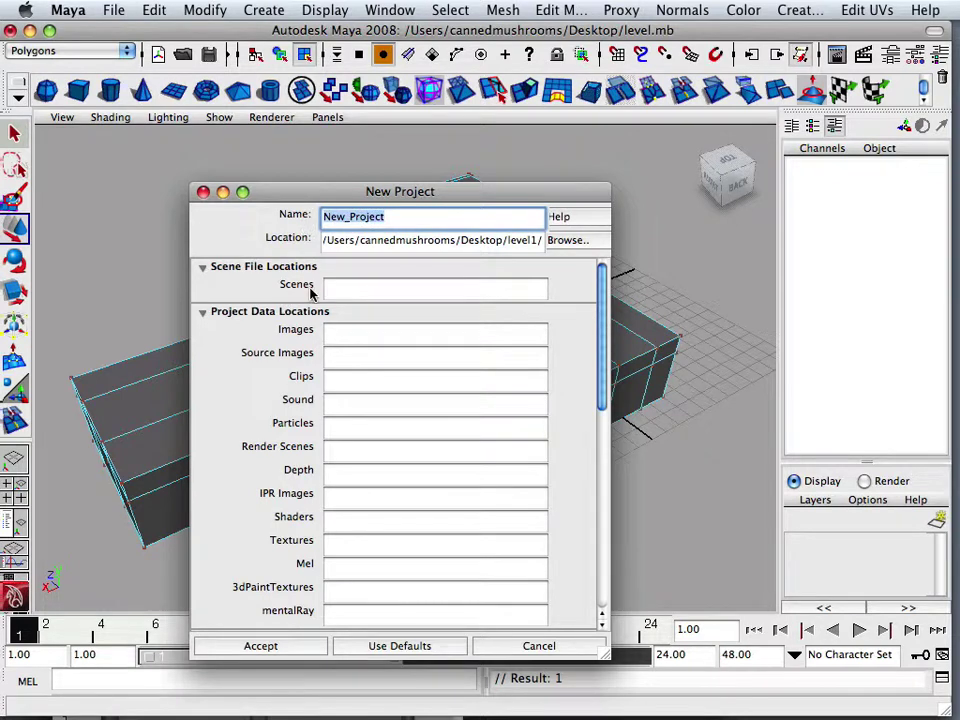
pyautogui.write('room1')
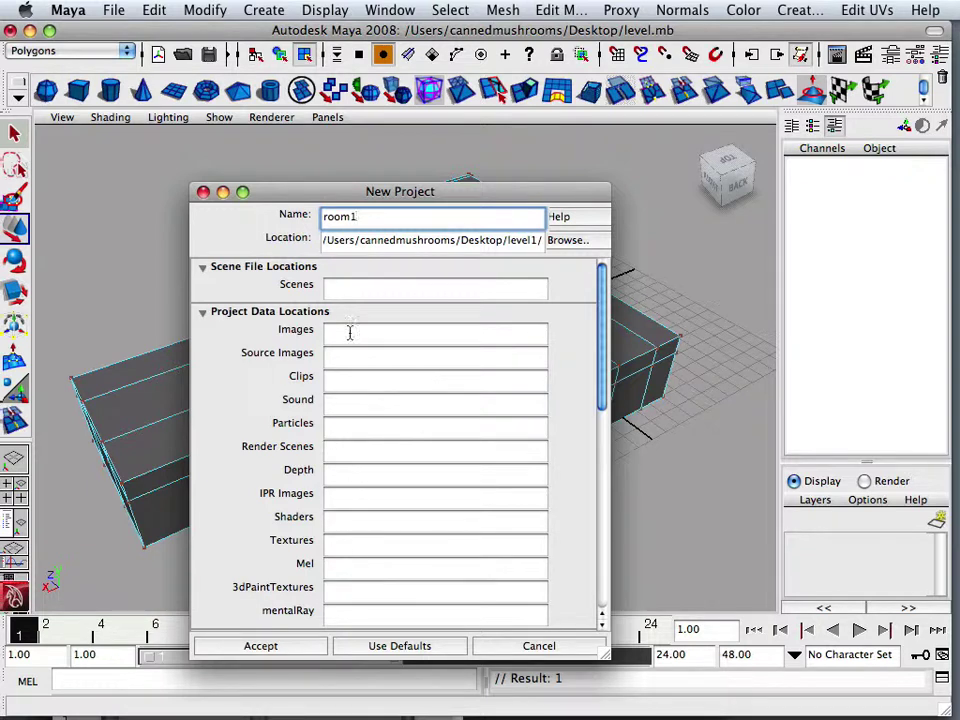
pyautogui.click(262, 646)
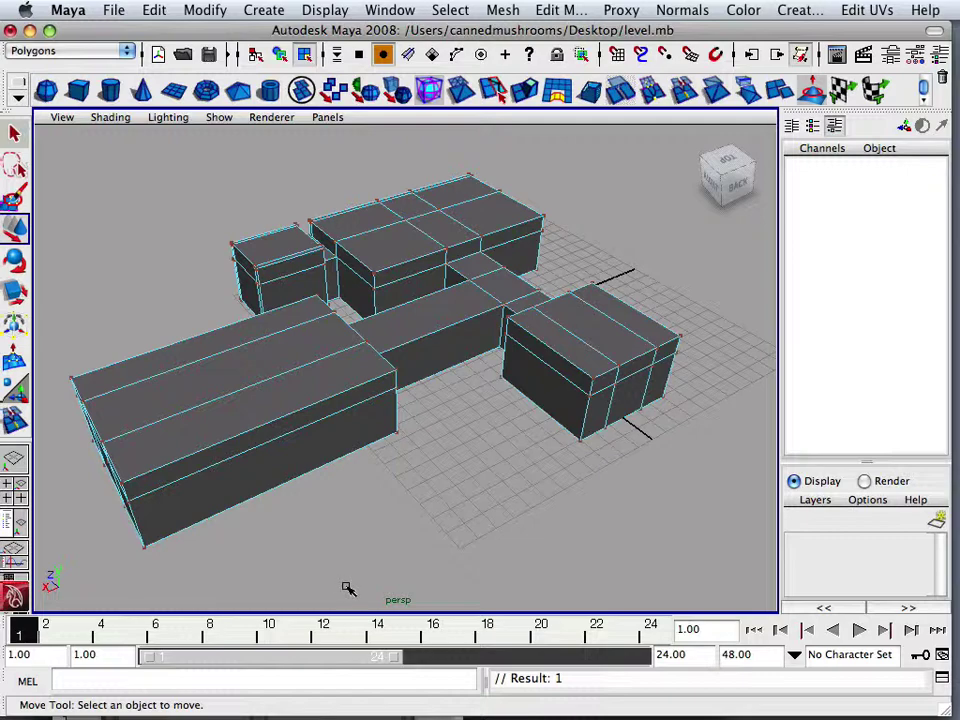
# - Orbit the view, return to Object Mode and select the polySurface3 level mesh
pyautogui.keyDown('alt'); pyautogui.moveTo(336, 509); pyautogui.dragTo(297, 456); pyautogui.keyUp('alt')
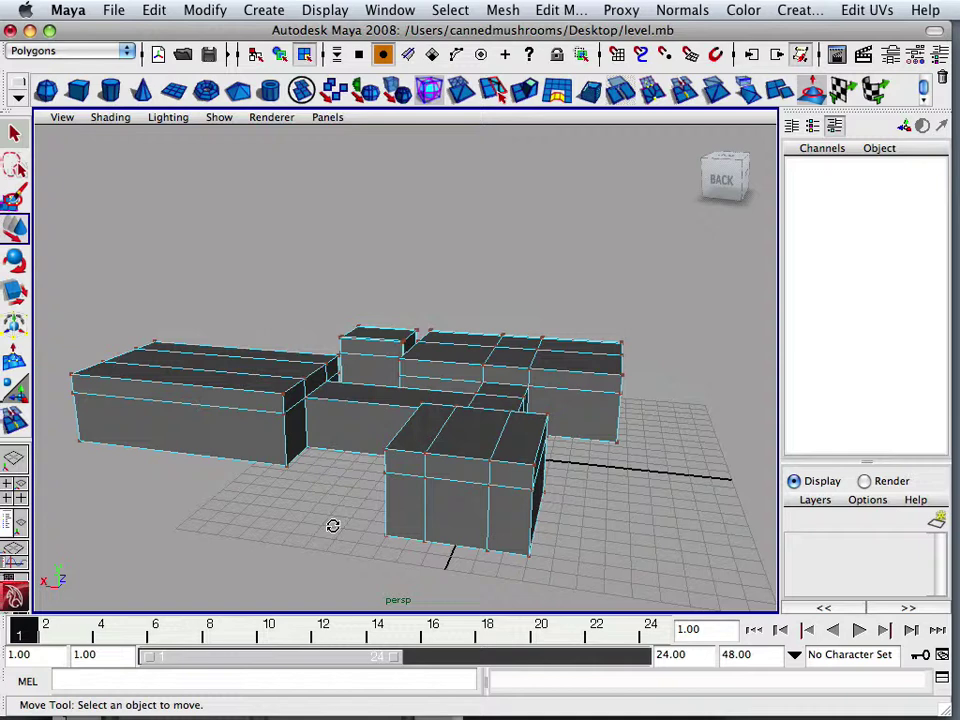
pyautogui.keyDown('alt'); pyautogui.moveTo(333, 526); pyautogui.dragTo(375, 561); pyautogui.keyUp('alt')
pyautogui.moveTo(283, 467); pyautogui.dragTo(313, 425, button='right')
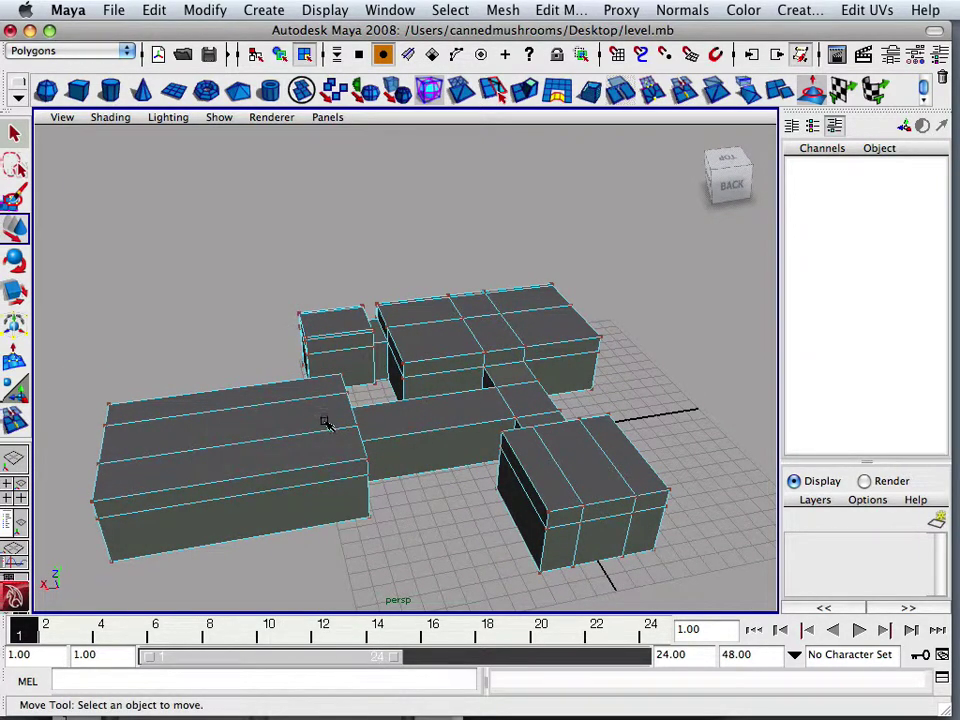
pyautogui.moveTo(350, 390); pyautogui.dragTo(395, 338, button='right')
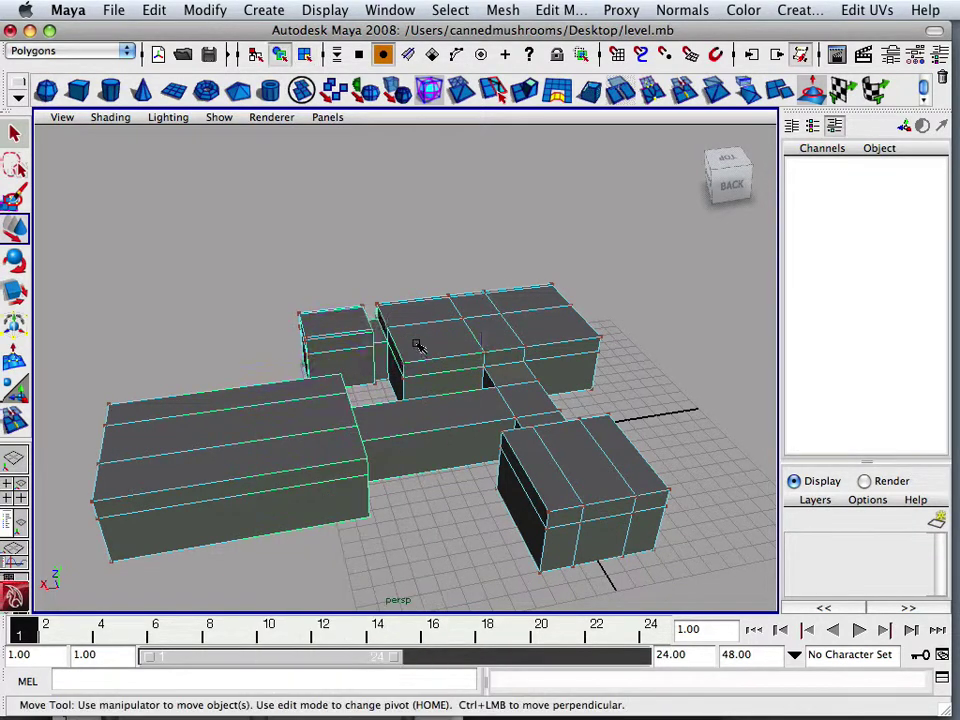
# - Delete polySurface3's construction history with Edit > Delete by Type > History
pyautogui.click(154, 10)
pyautogui.moveTo(276, 235)
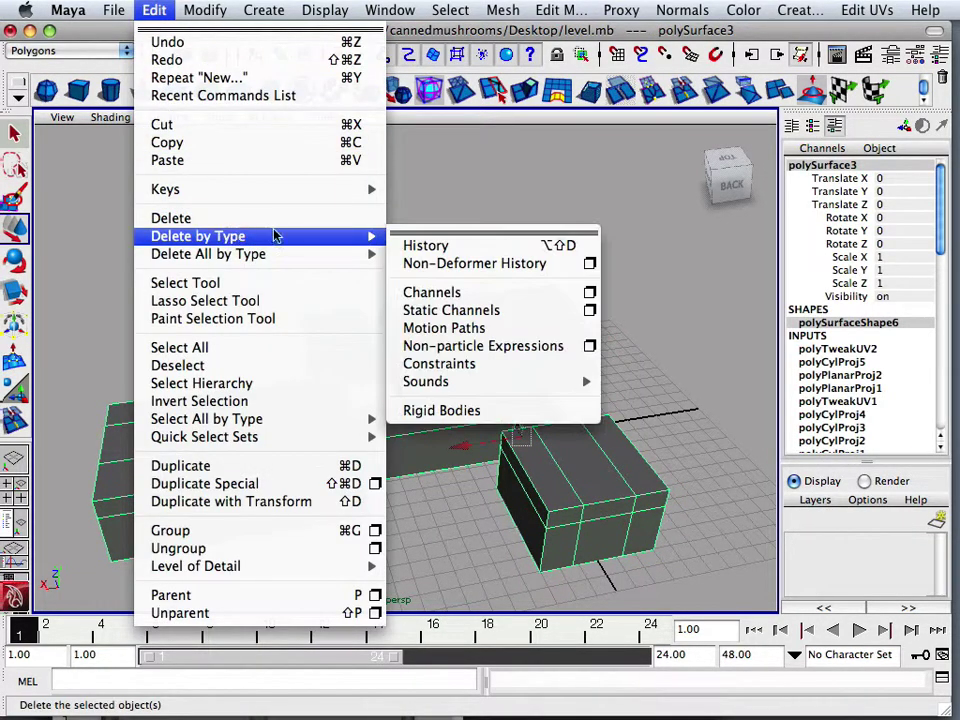
pyautogui.click(410, 246)
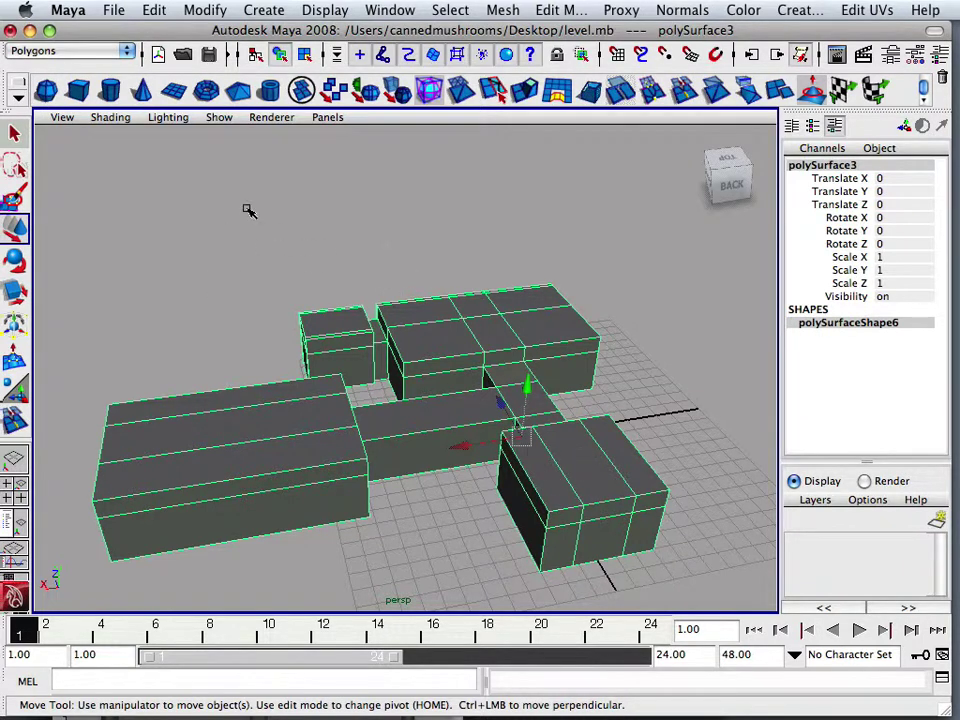
pyautogui.click(113, 10)
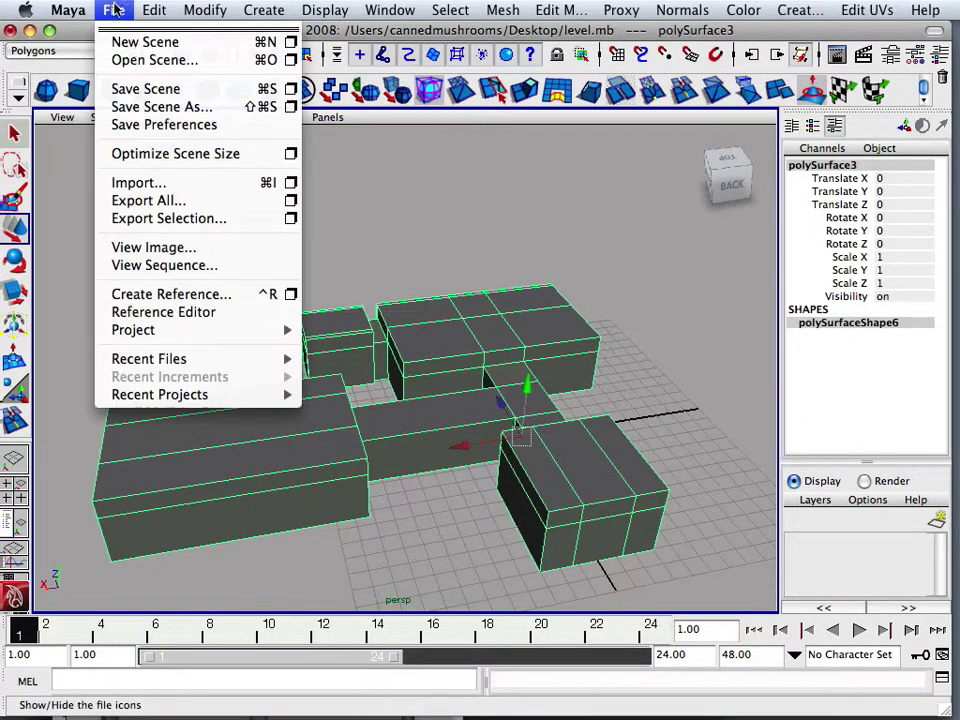
# - Save the scene as roo1 in the level1/room1 folder, then minimize Maya
pyautogui.click(170, 107)
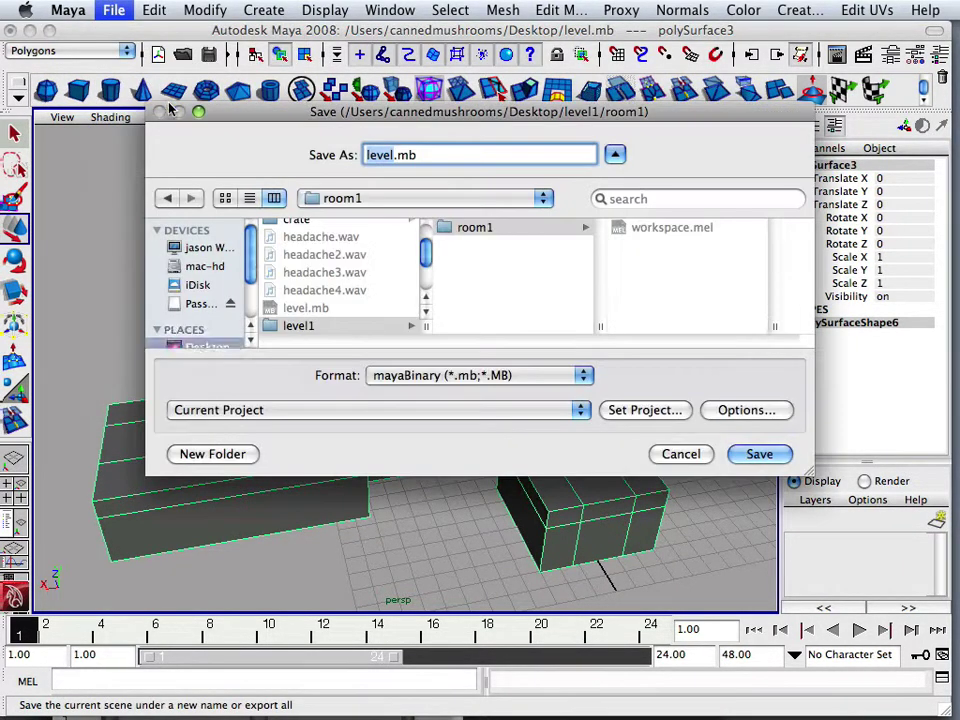
pyautogui.click(503, 240)
pyautogui.click(497, 230)
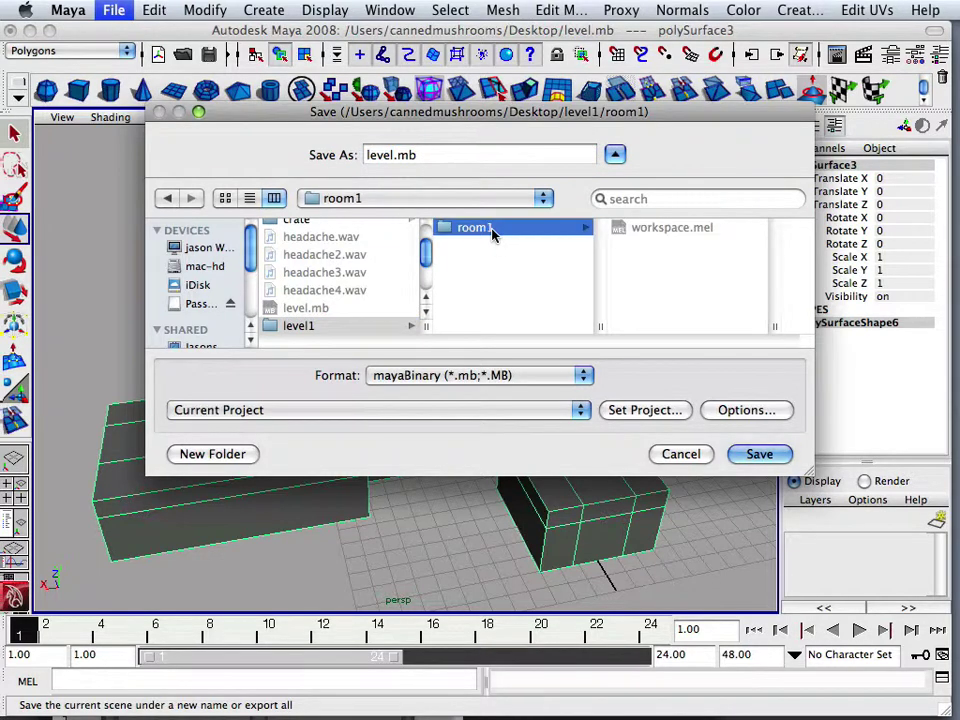
pyautogui.click(395, 155)
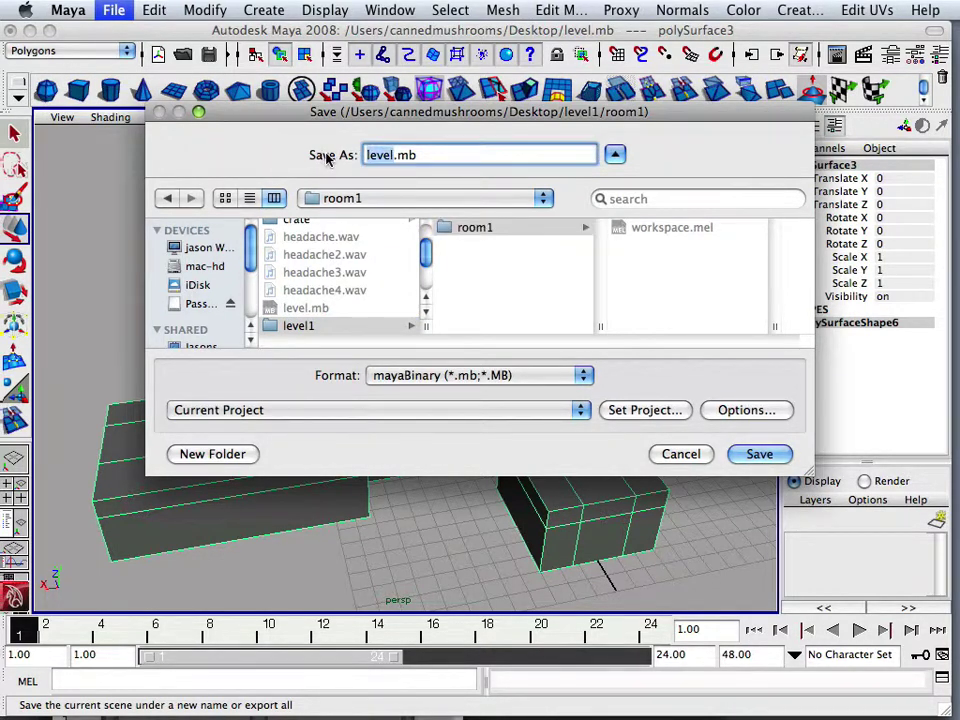
pyautogui.write('roo1')
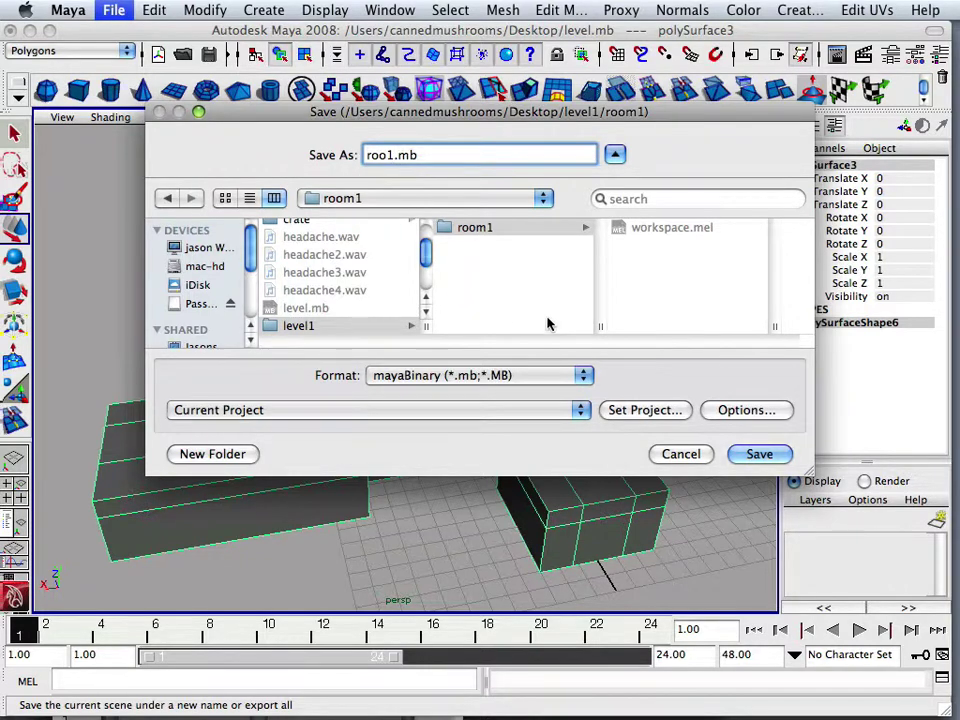
pyautogui.click(758, 453)
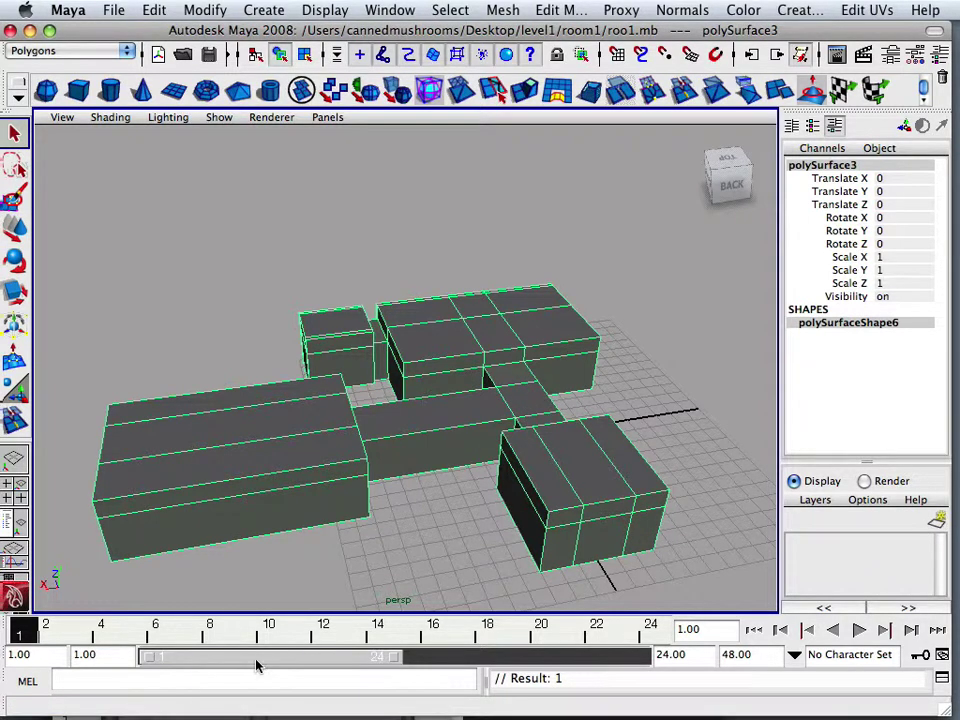
pyautogui.click(30, 31)
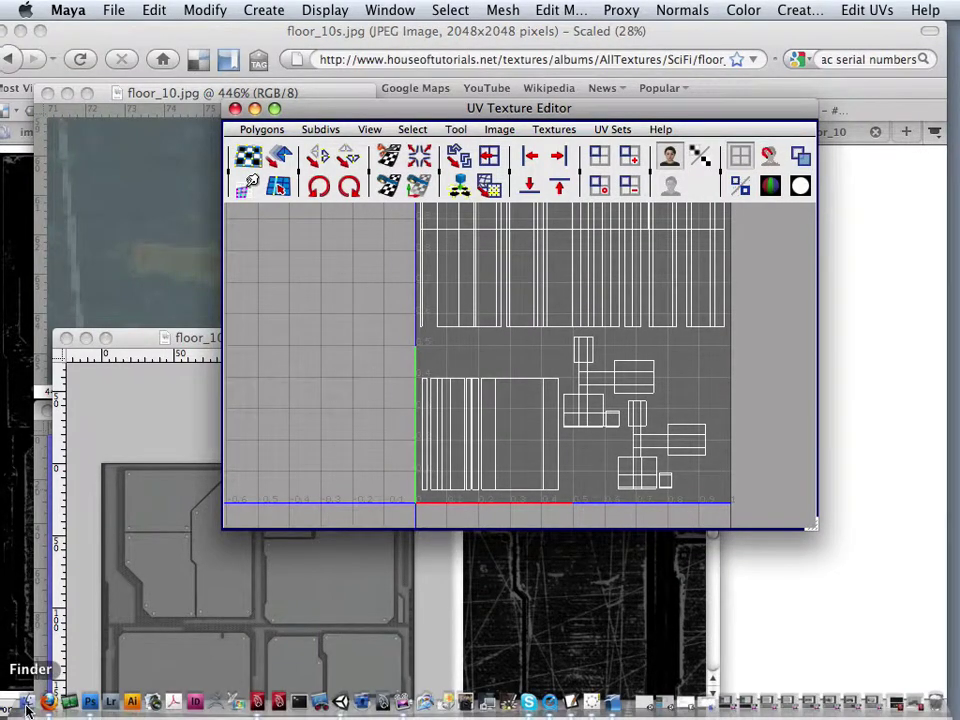
# - Copy the four floor texture JPGs from Desktop/textures into level1/room1
pyautogui.click(26, 701)
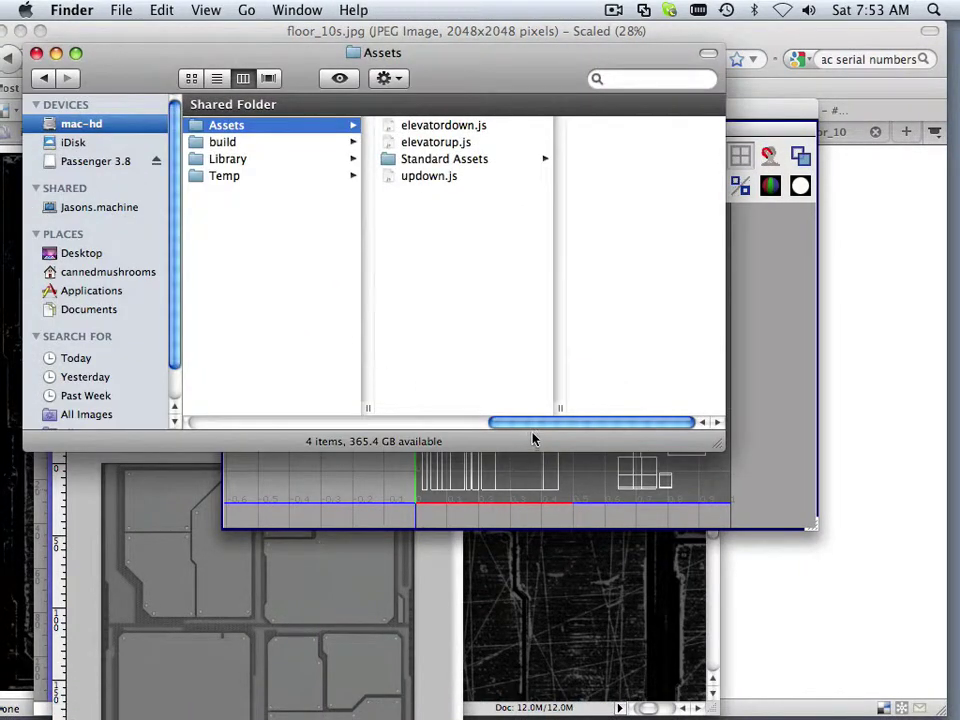
pyautogui.moveTo(514, 424); pyautogui.dragTo(181, 411)
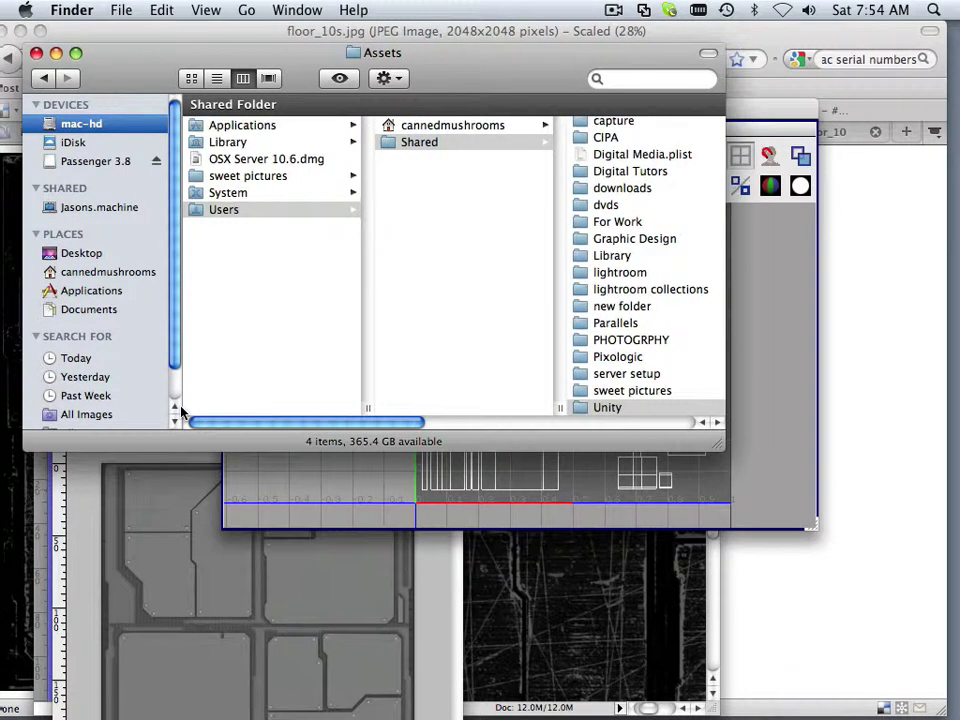
pyautogui.click(80, 253)
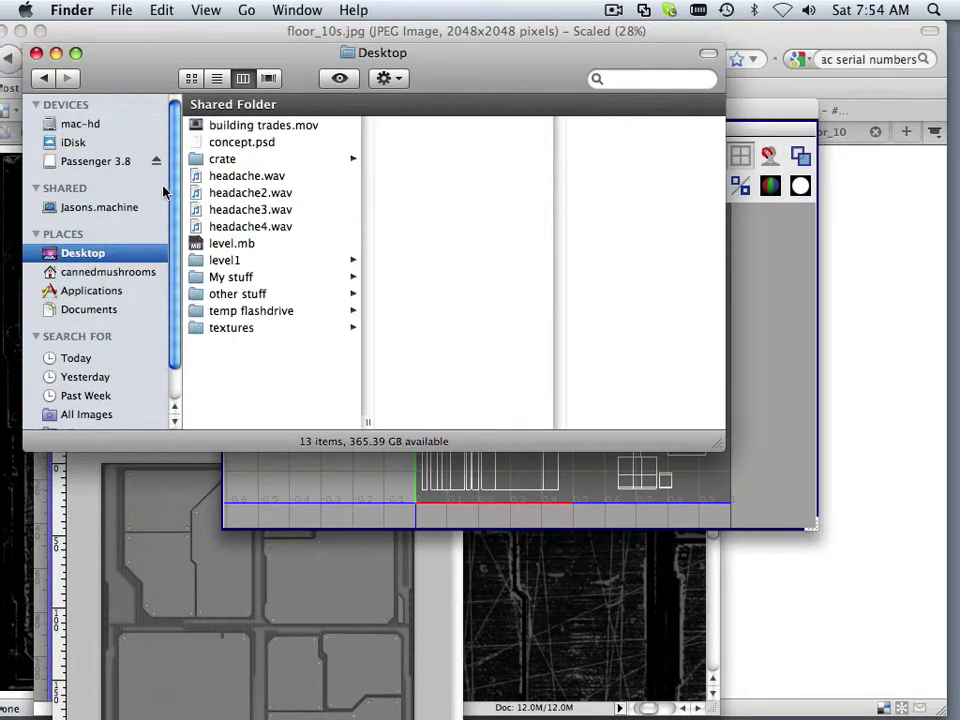
pyautogui.click(231, 328)
pyautogui.moveTo(480, 283); pyautogui.dragTo(371, 124)
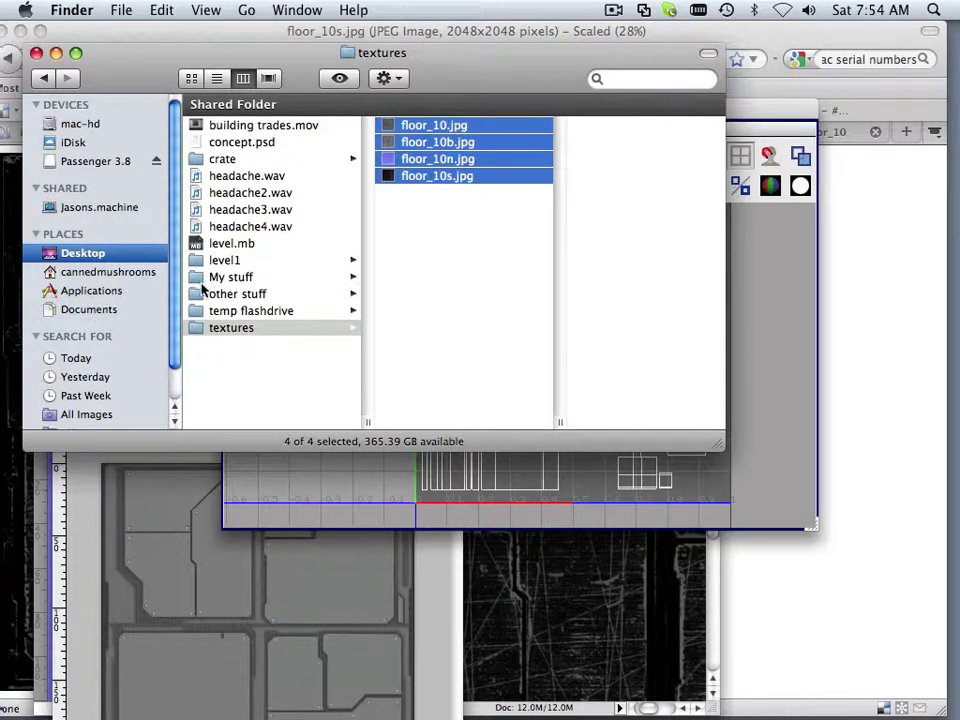
pyautogui.click(250, 261)
pyautogui.click(430, 127)
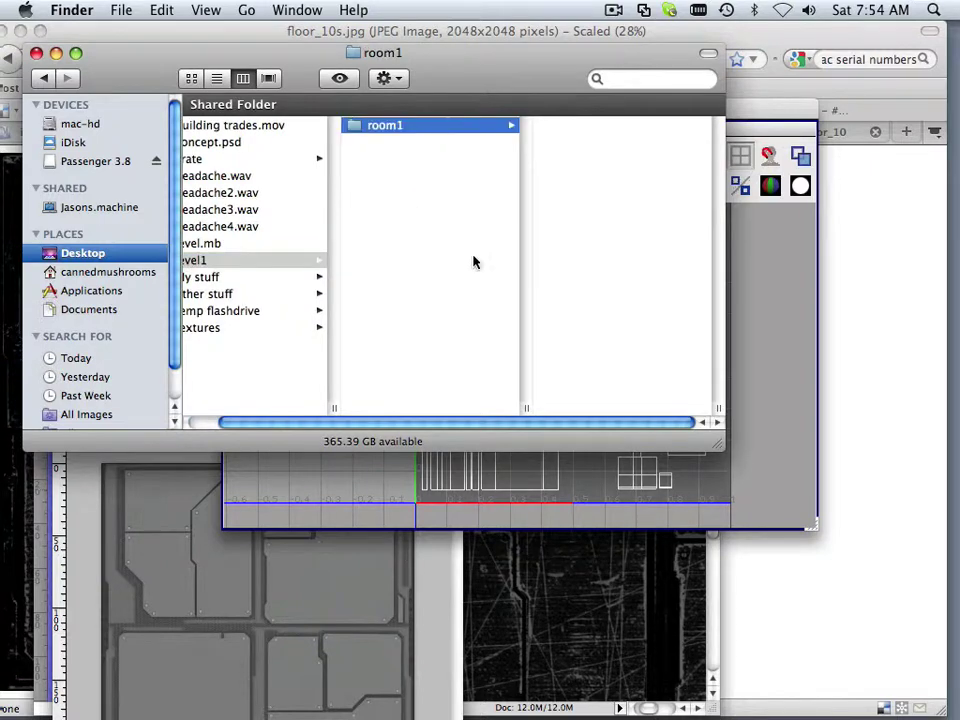
pyautogui.click(163, 10)
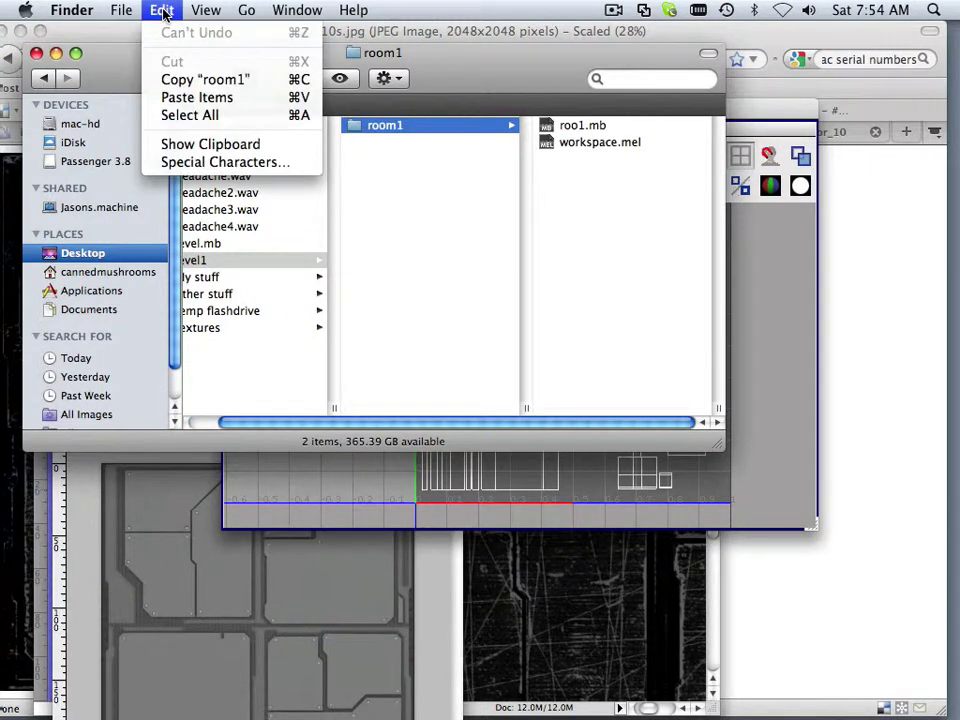
pyautogui.click(216, 113)
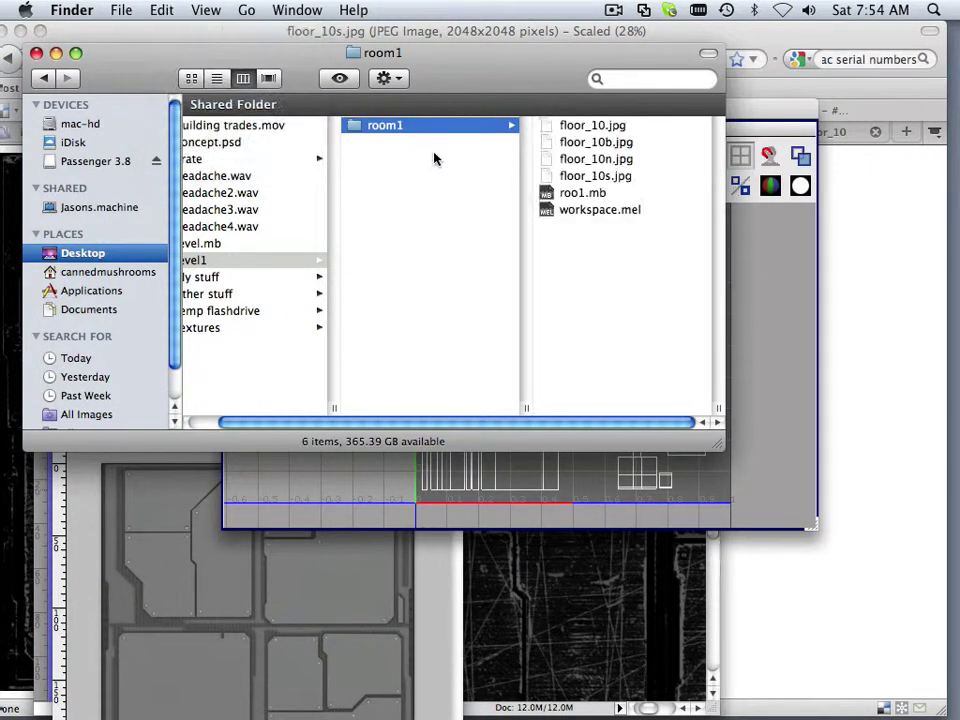
# - Rename the roo1.mb scene file to room1.mb
pyautogui.click(572, 194)
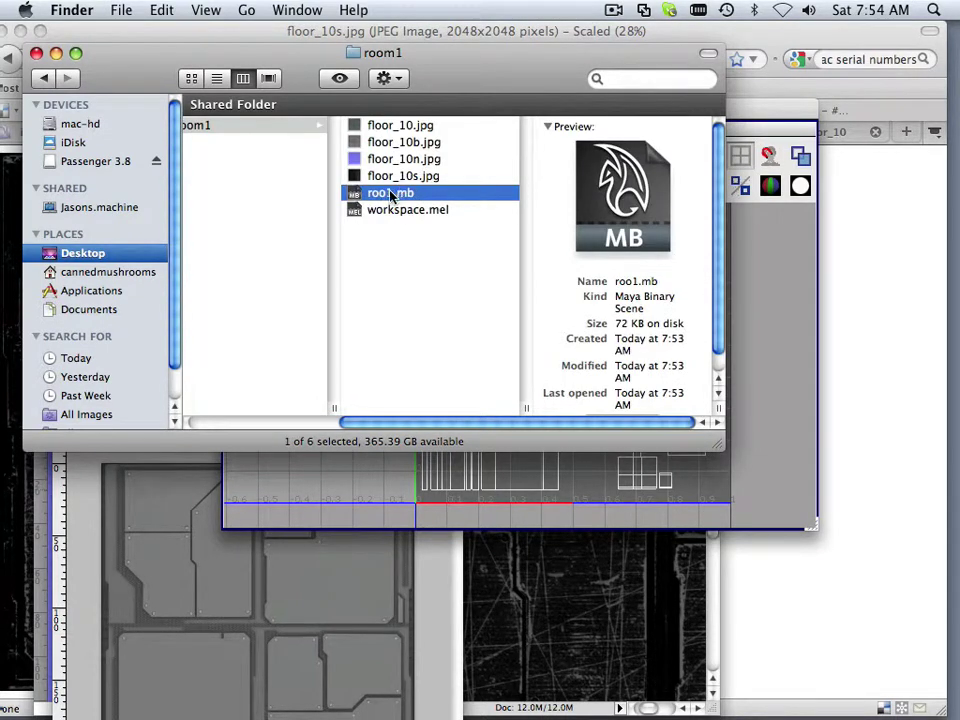
pyautogui.click(388, 196)
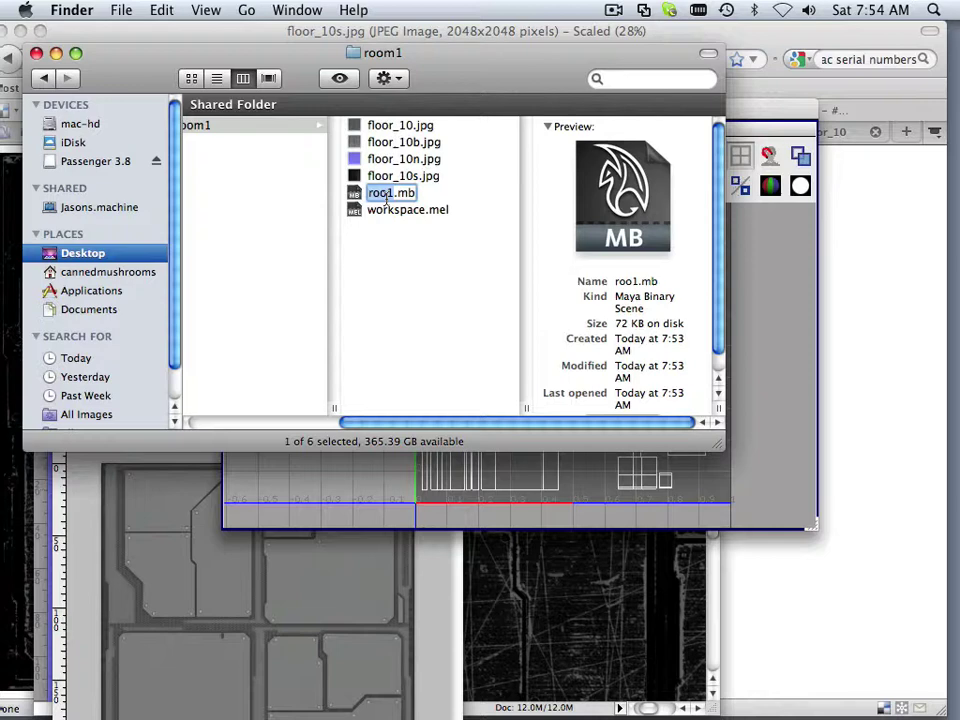
pyautogui.write('m')
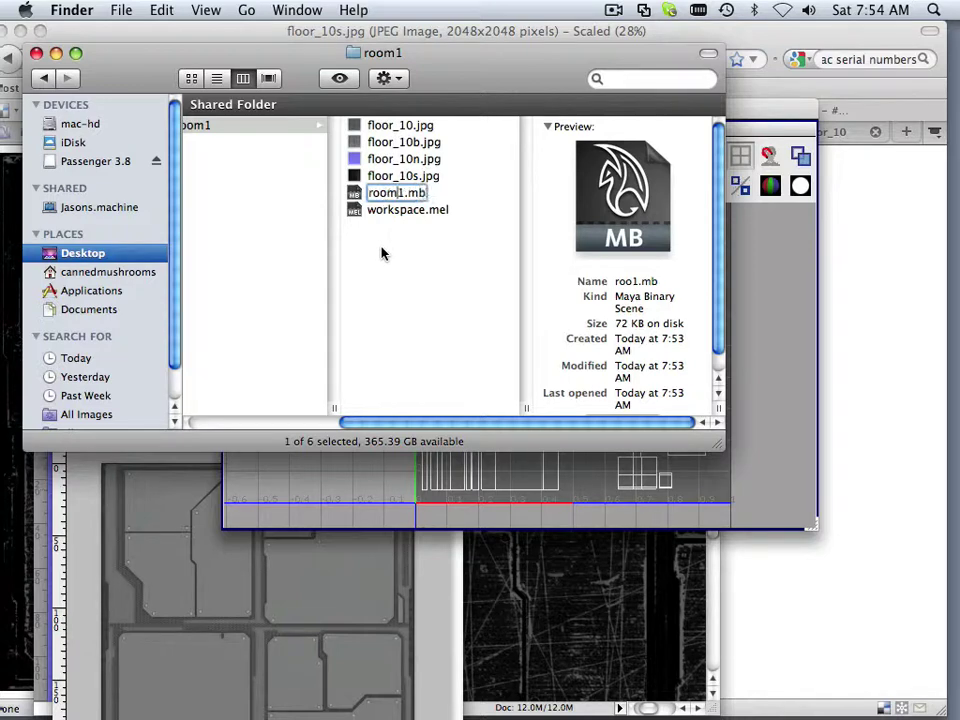
pyautogui.click(395, 256)
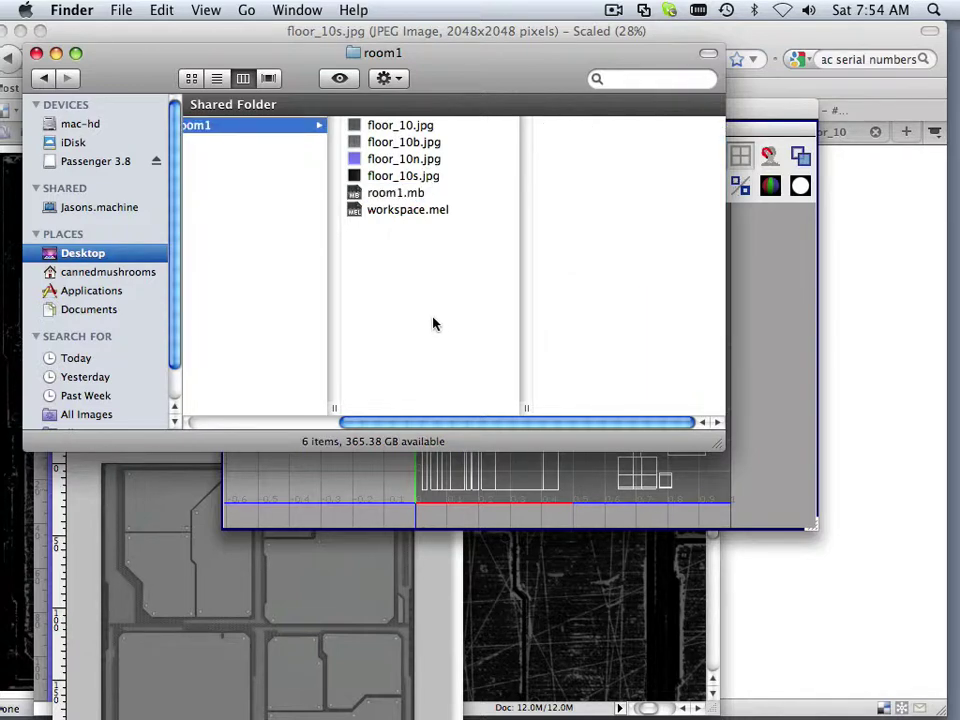
# - Back in Maya, re-save the scene as room1.mb in room1, replacing the existing file
pyautogui.moveTo(472, 712)
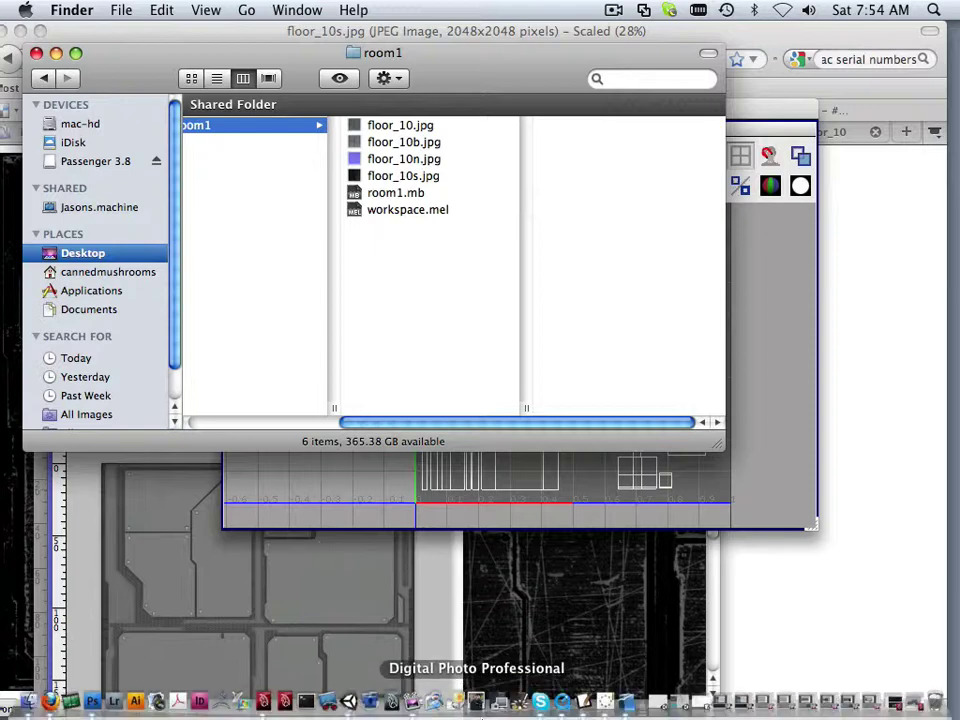
pyautogui.click(264, 703)
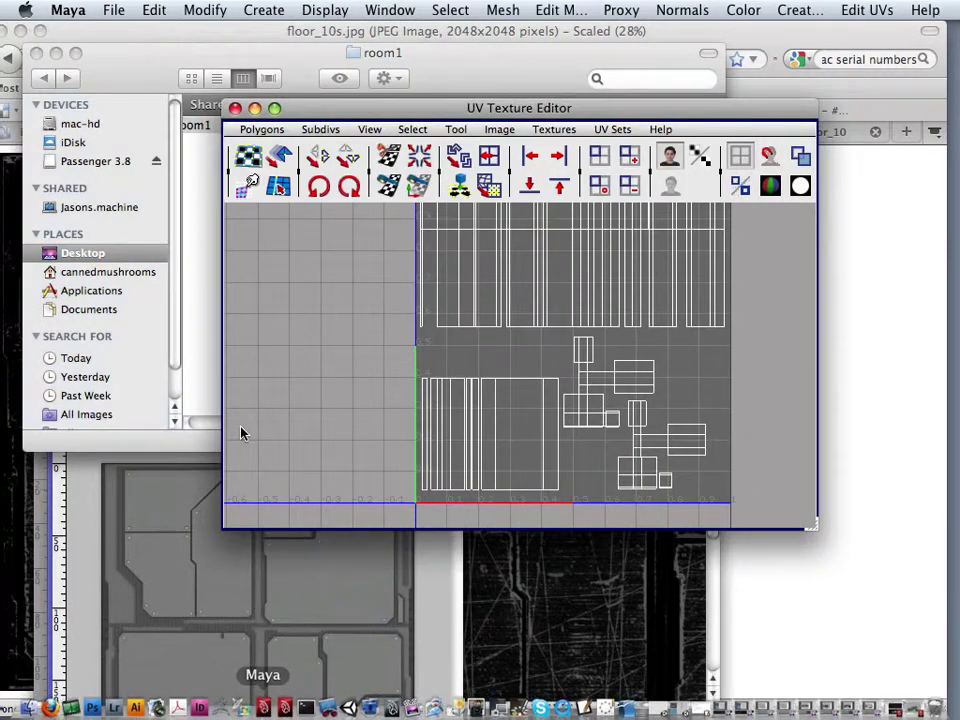
pyautogui.click(77, 12)
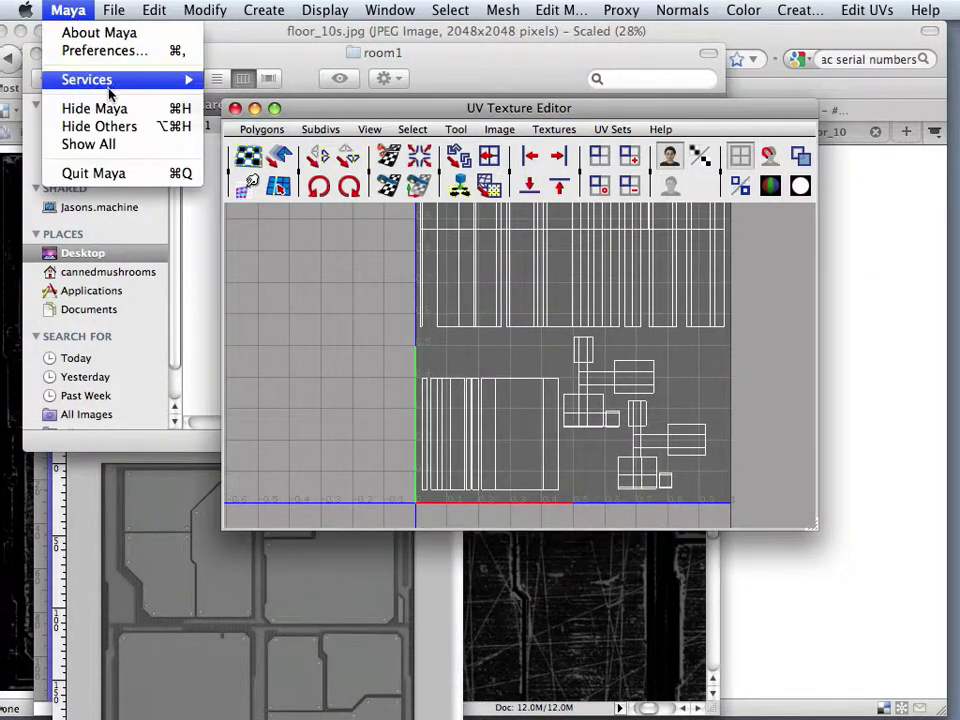
pyautogui.moveTo(117, 22)
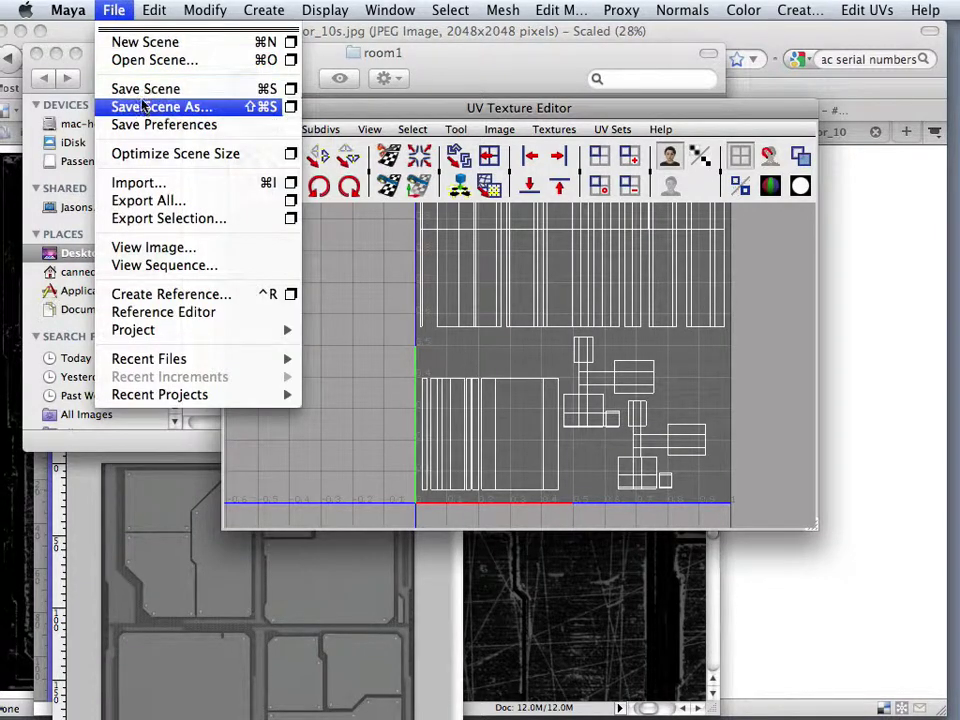
pyautogui.click(205, 108)
pyautogui.click(655, 299)
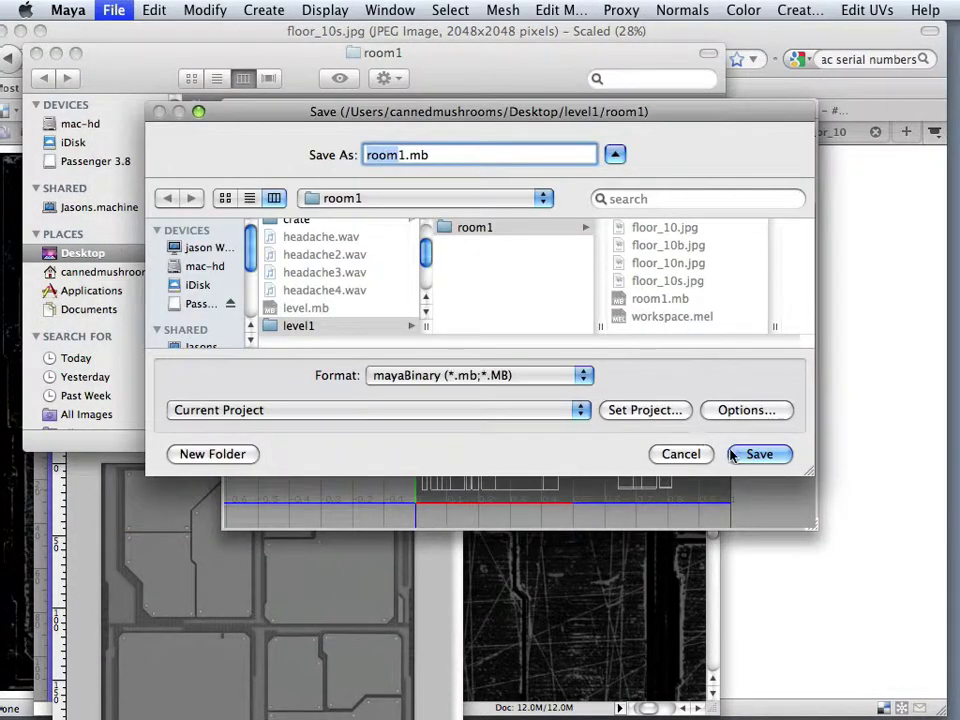
pyautogui.click(745, 455)
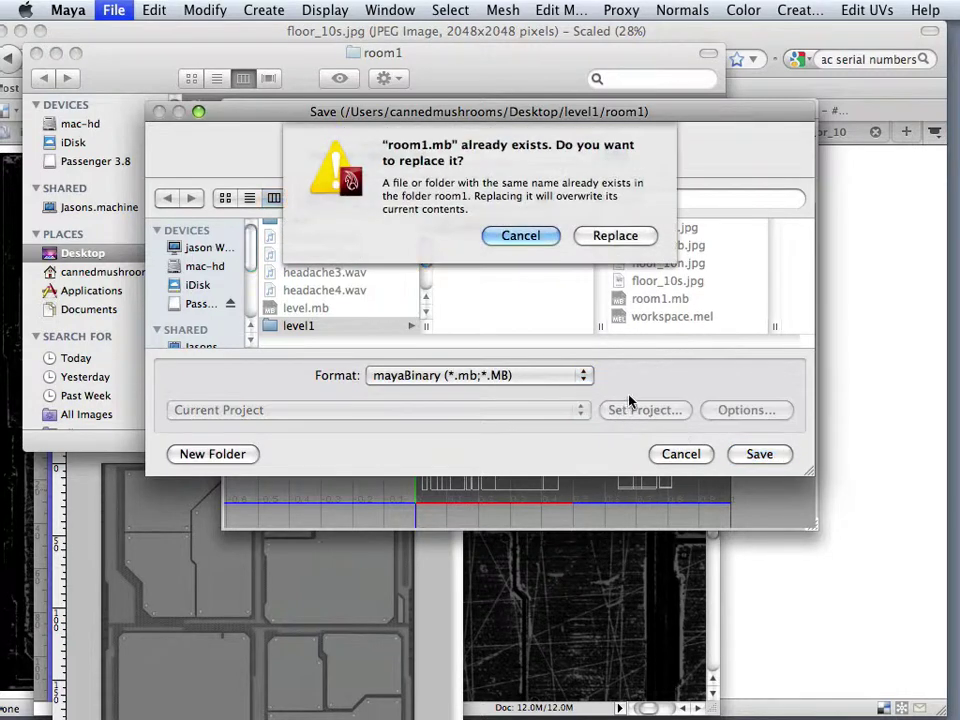
pyautogui.click(626, 237)
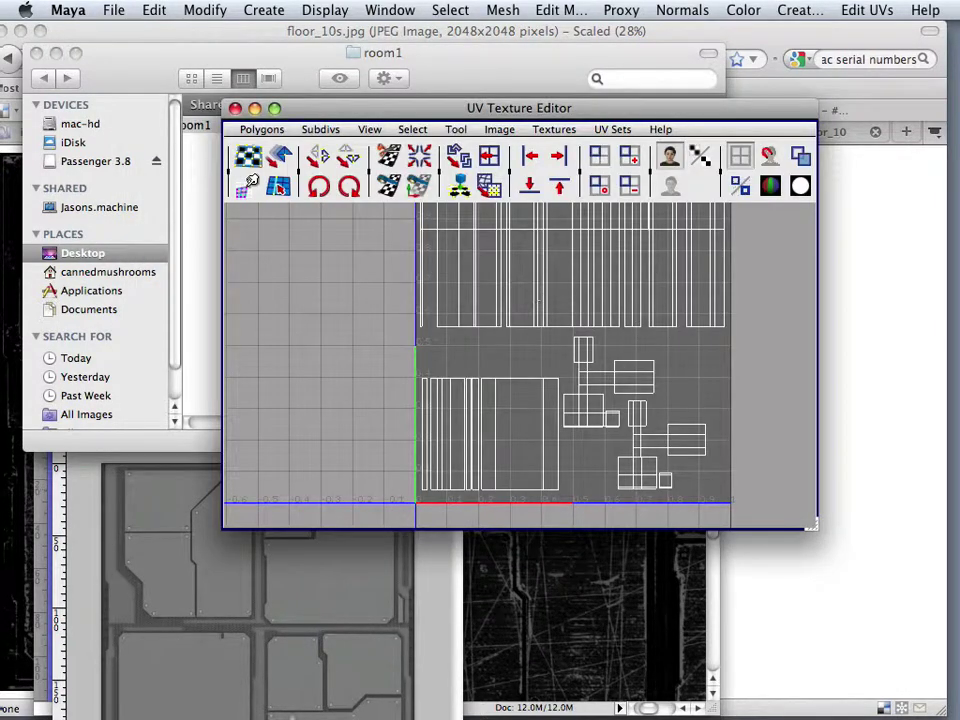
pyautogui.moveTo(286, 696)
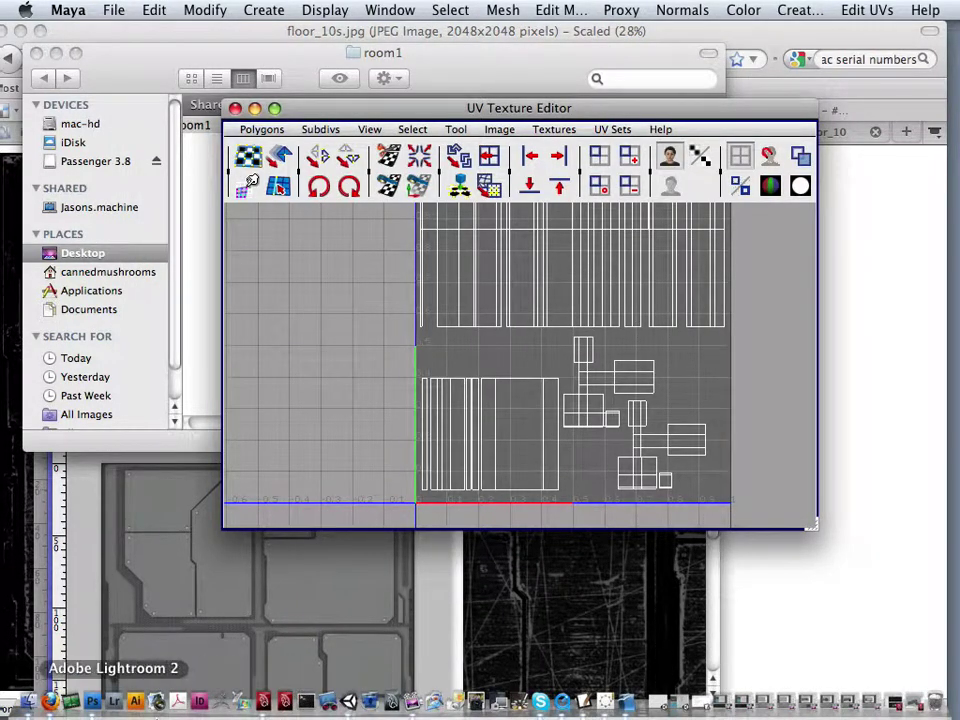
# - Return to Finder and shift the column view to show level1's room1 contents
pyautogui.click(26, 705)
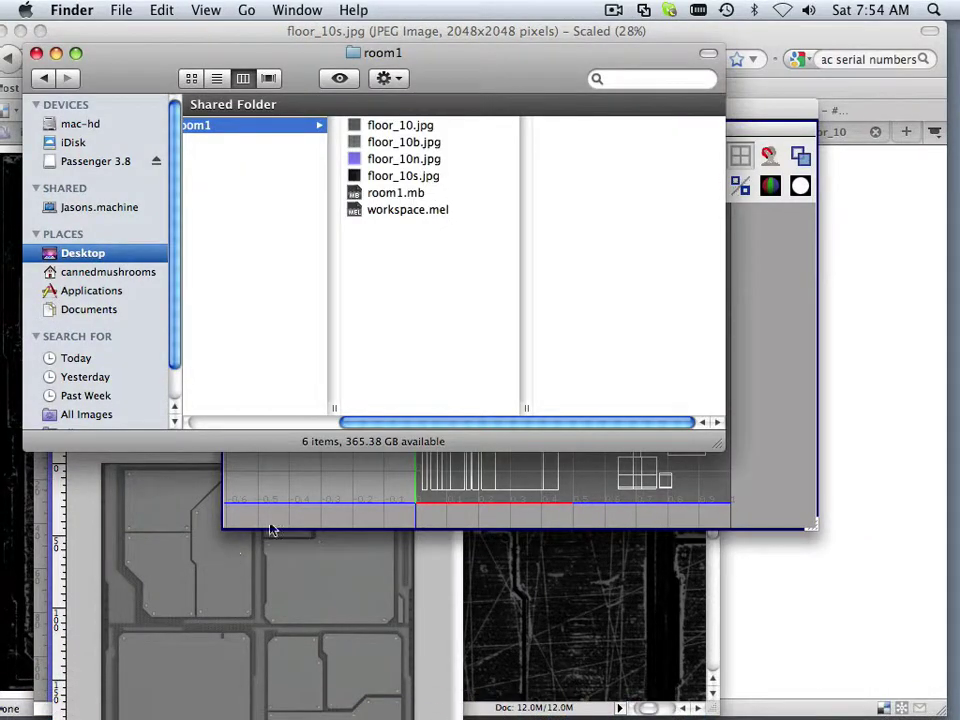
pyautogui.moveTo(440, 422); pyautogui.dragTo(255, 425)
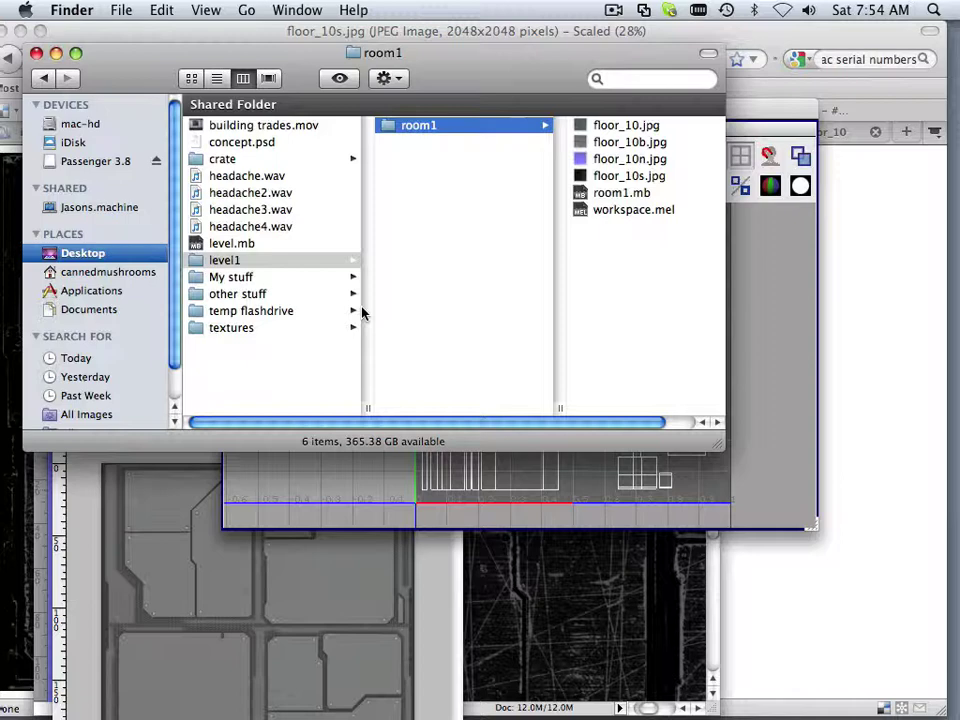